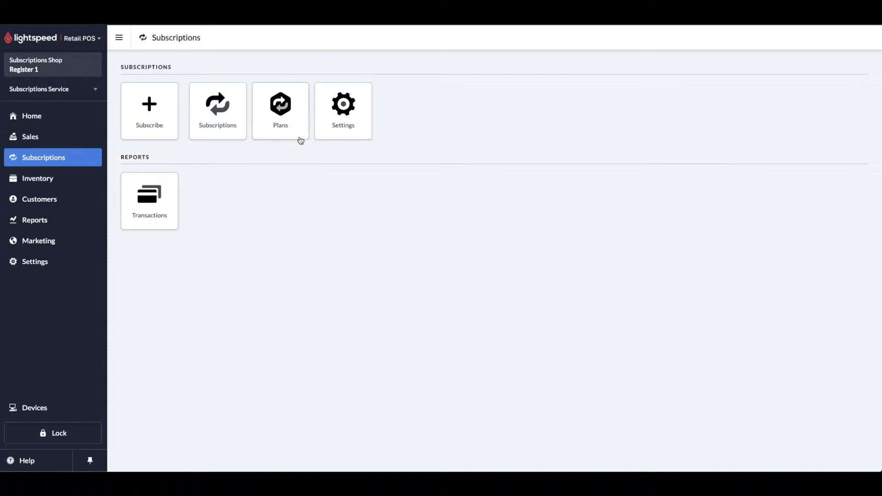
left_click(298, 137)
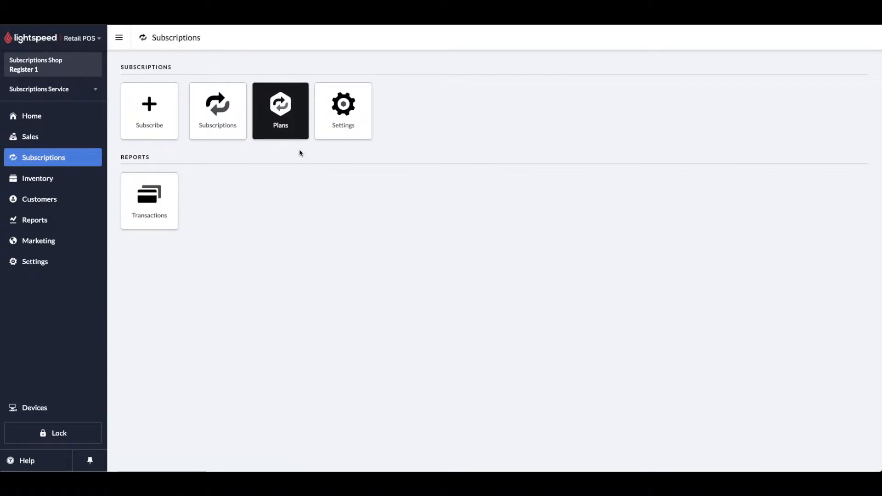
left_click(163, 136)
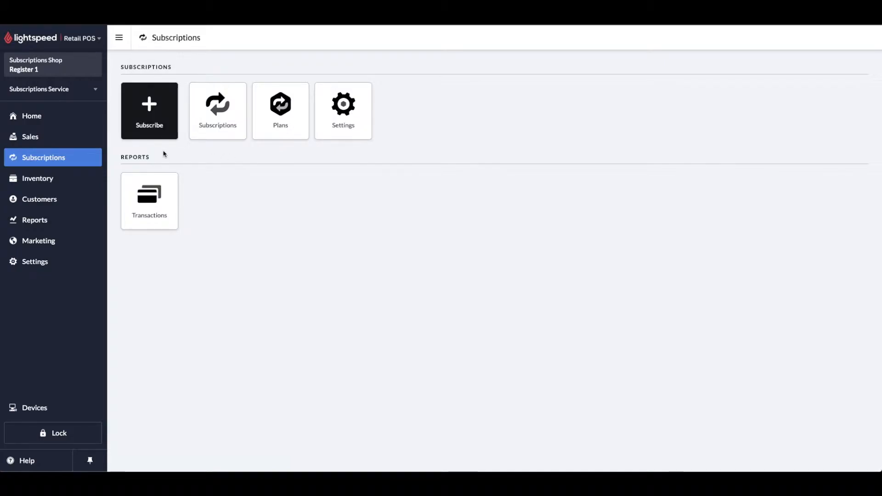
left_click(235, 137)
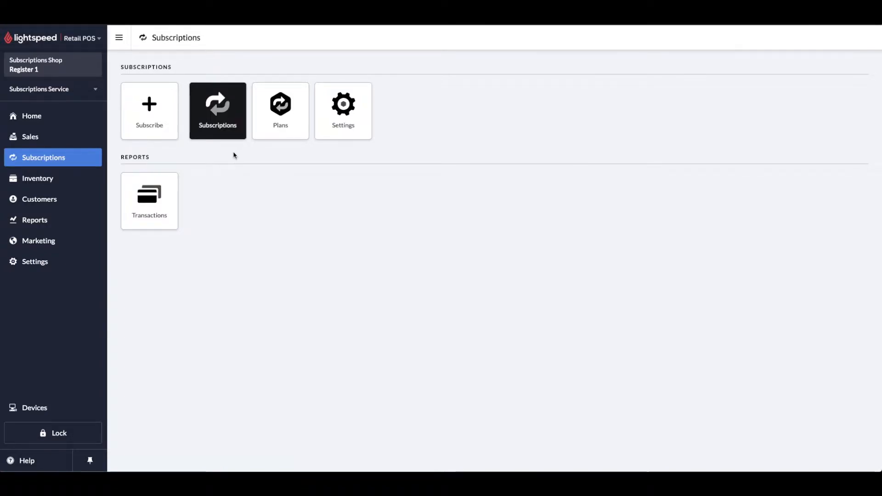
left_click(358, 137)
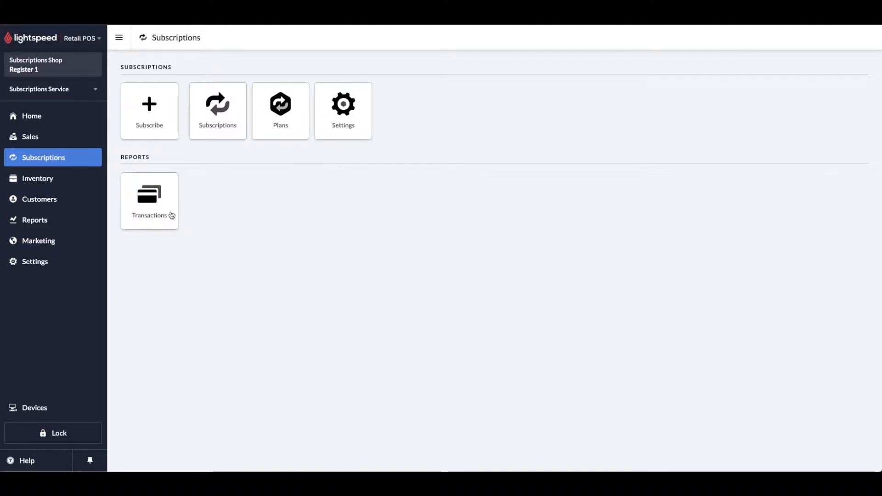
left_click(169, 225)
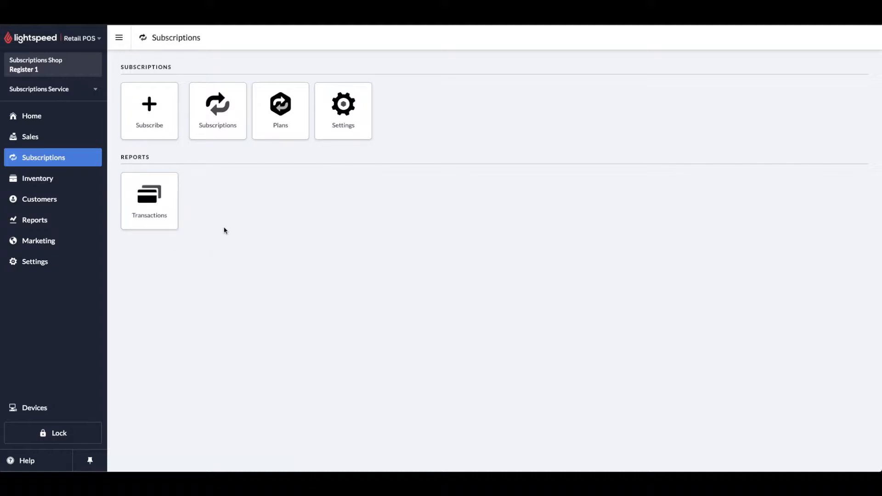
Start a new subscription plan and name it Saxophone Rental.
left_click(293, 129)
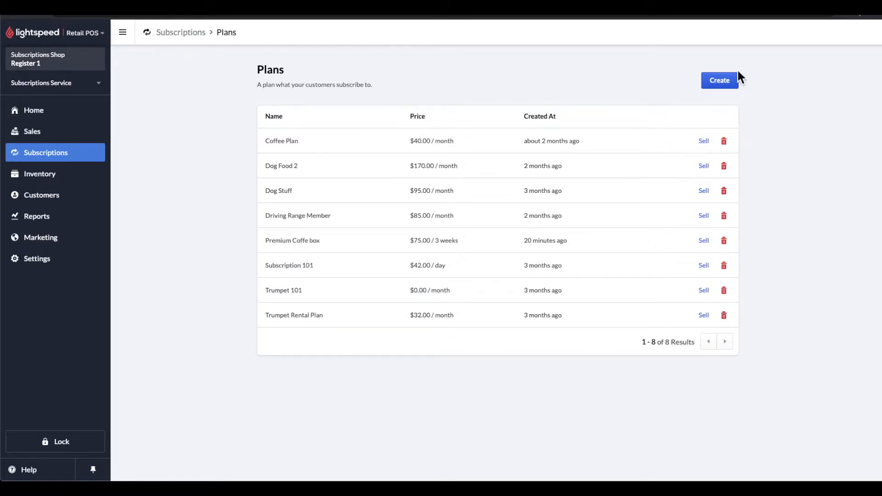
left_click(722, 84)
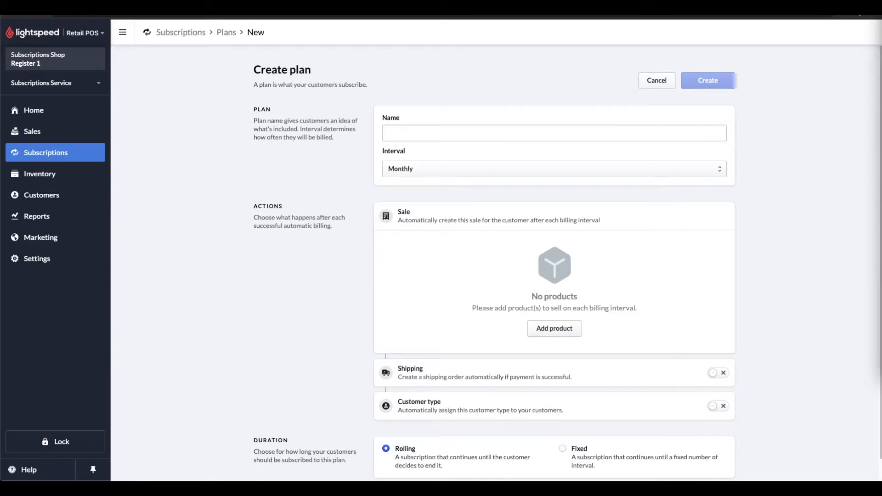
left_click(512, 136)
type("Saxophone Rental")
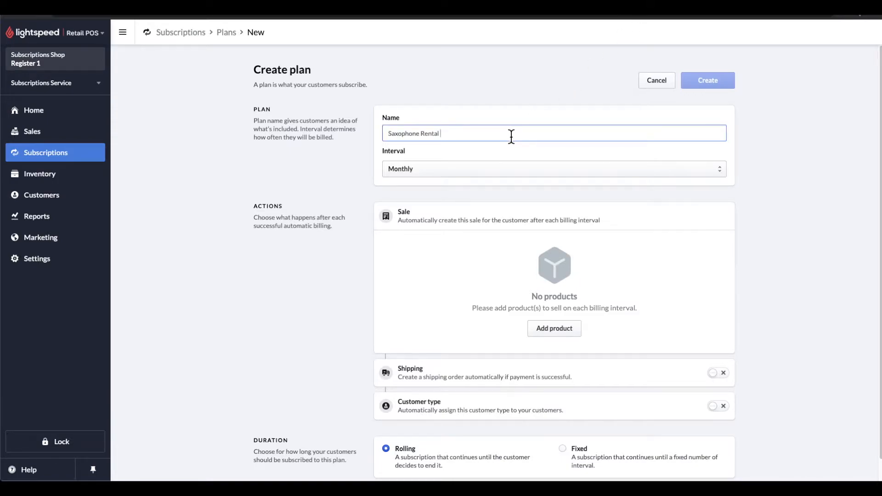
Switch the plan's billing interval to Custom and return it to Monthly.
left_click(501, 169)
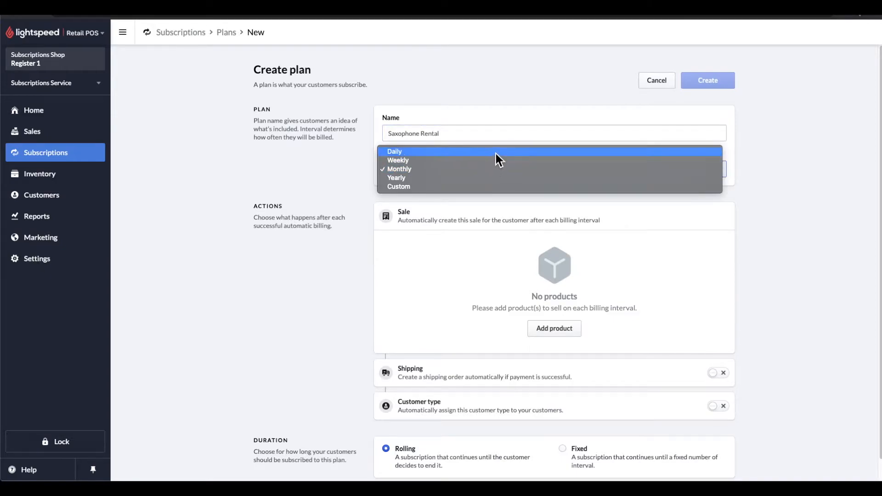
left_click(495, 187)
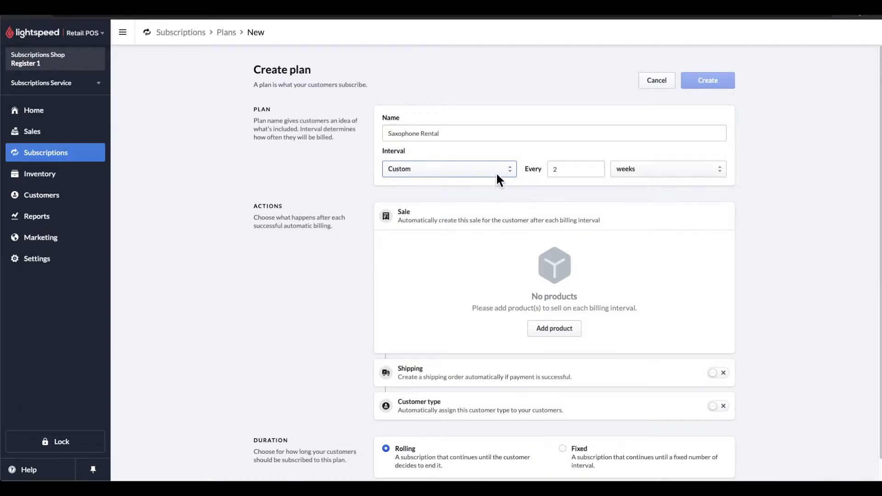
left_click(498, 172)
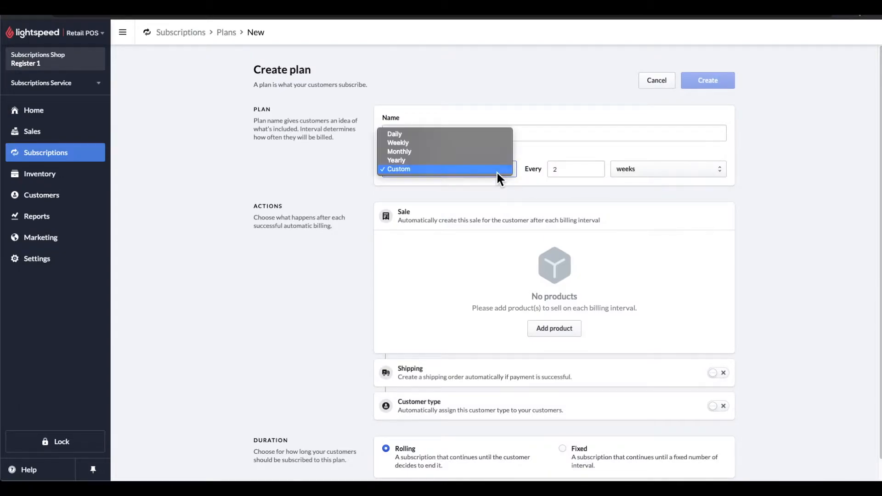
left_click(476, 152)
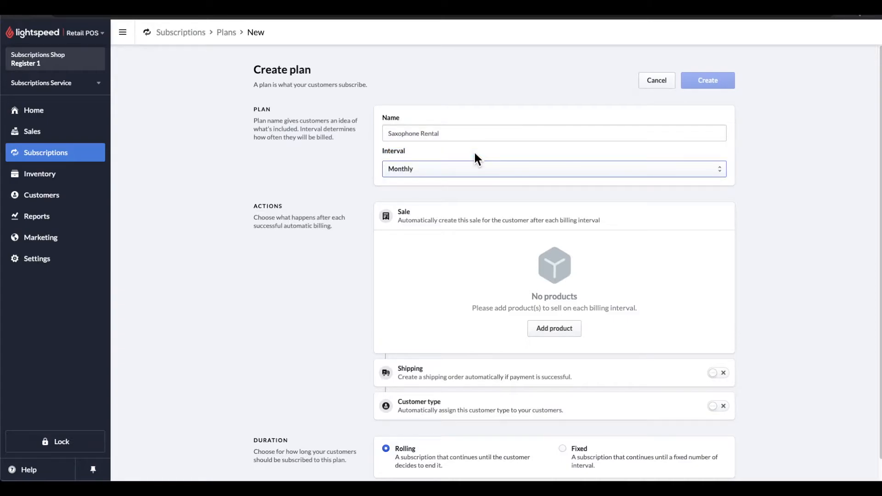
Find the Saxophone Rental product and add it to the plan's recurring sale.
scroll(475, 158, "down", 1)
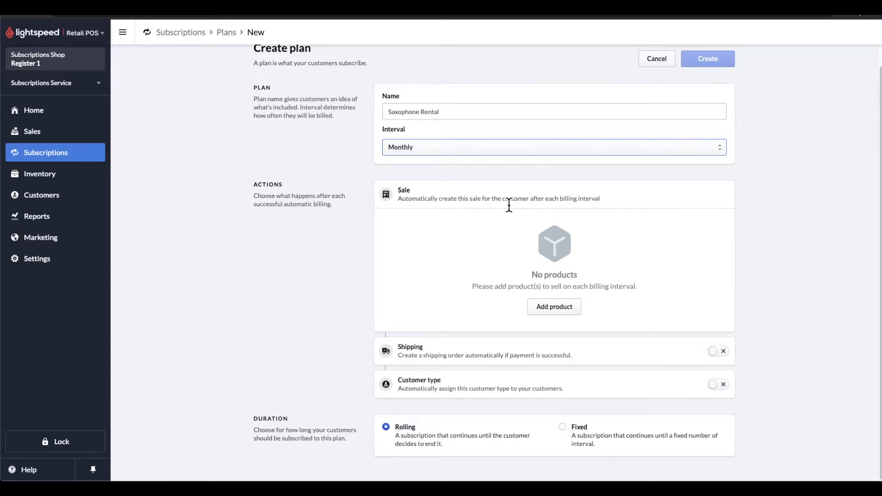
left_click(549, 312)
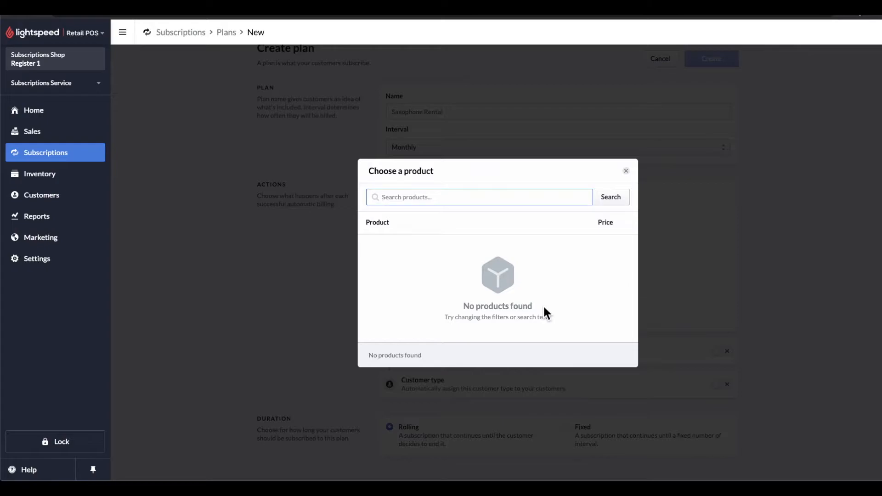
type("Saxophone Rental")
left_click(618, 199)
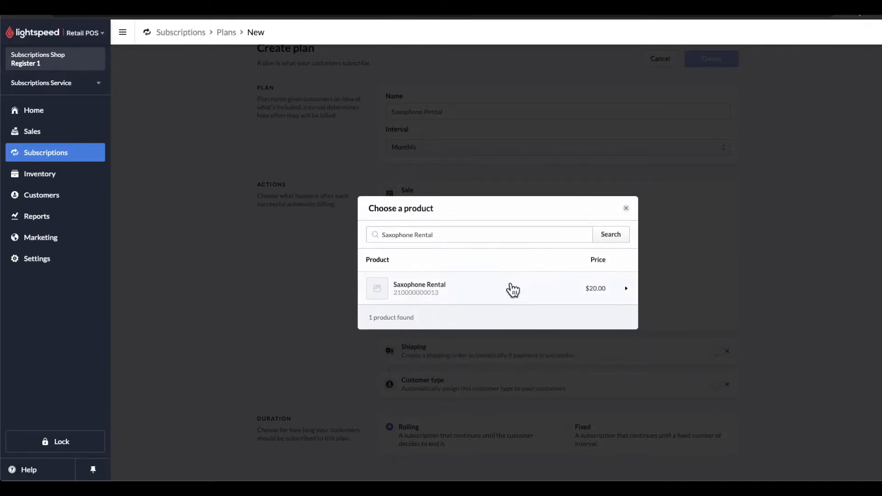
left_click(512, 292)
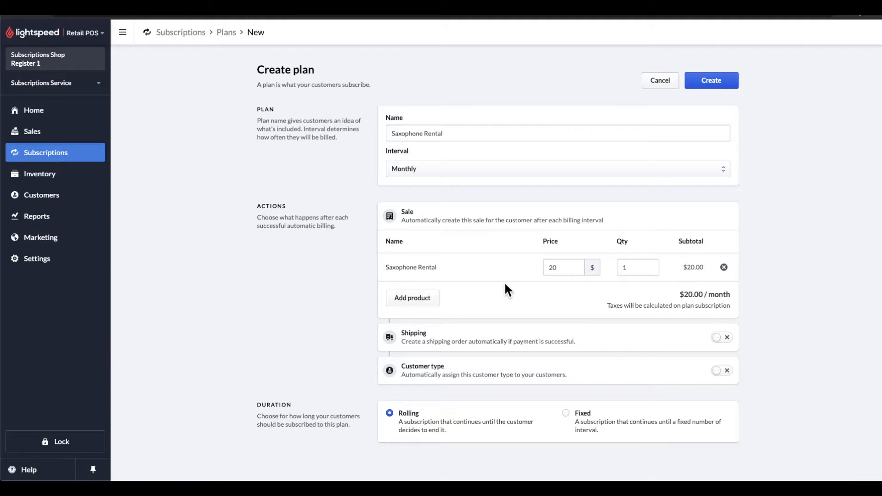
Add the Maintenance Fee product as a second item in the plan's recurring sale.
left_click(436, 309)
type("main")
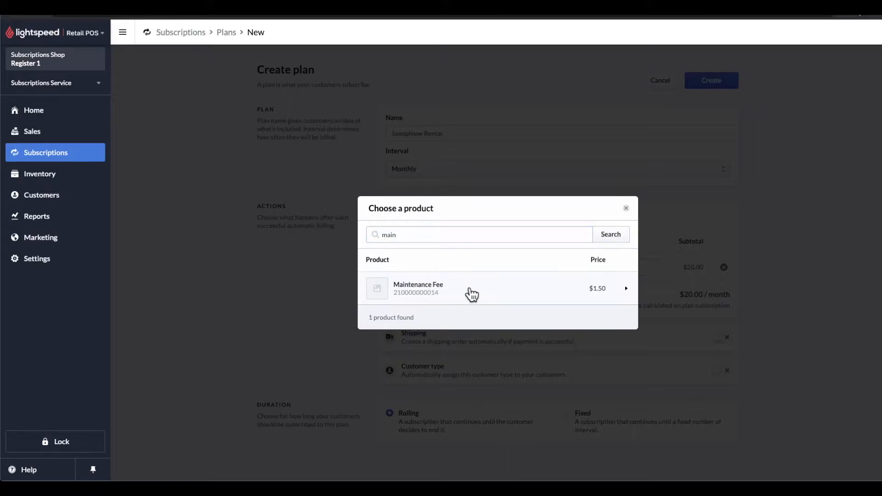
left_click(468, 294)
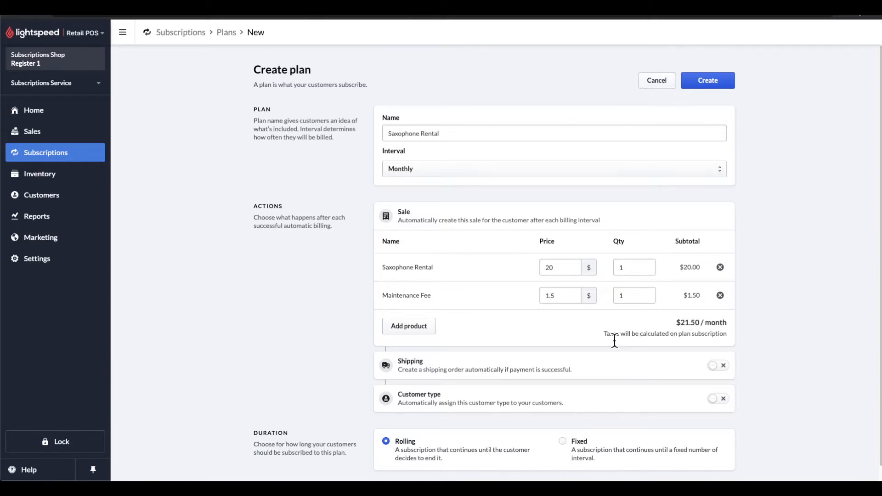
left_click_drag(604, 340, 727, 338)
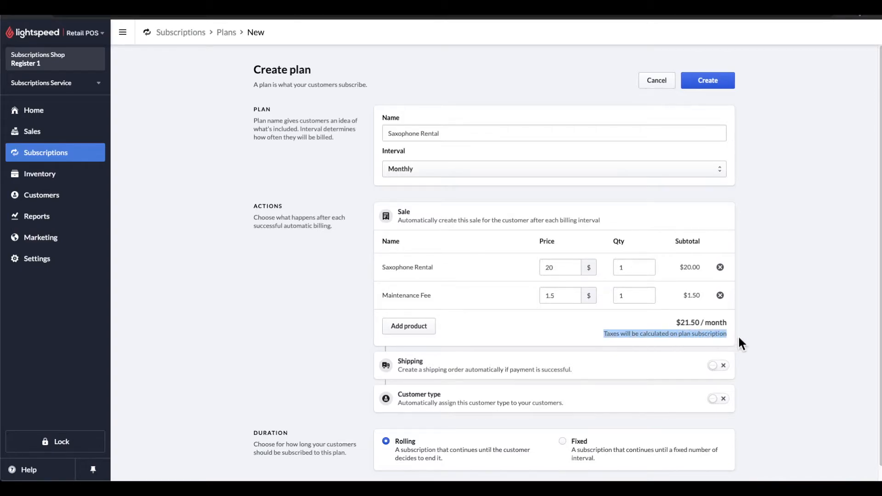
left_click(752, 338)
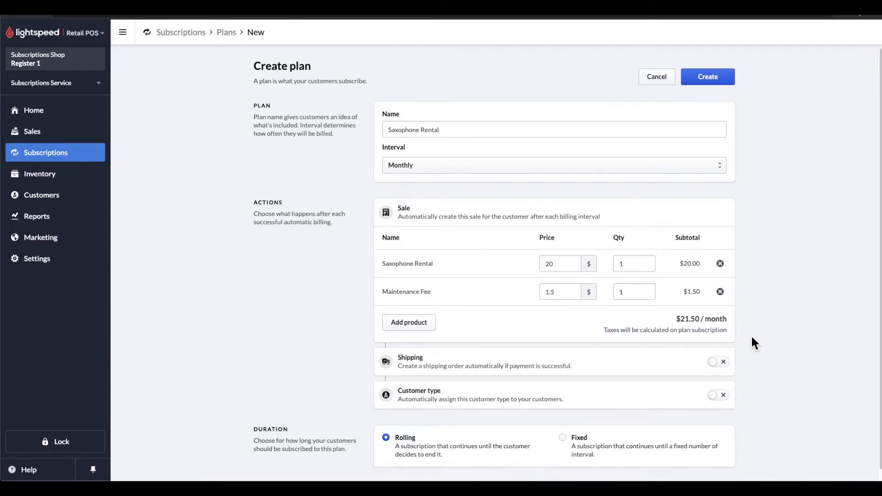
scroll(752, 342, "down", 1)
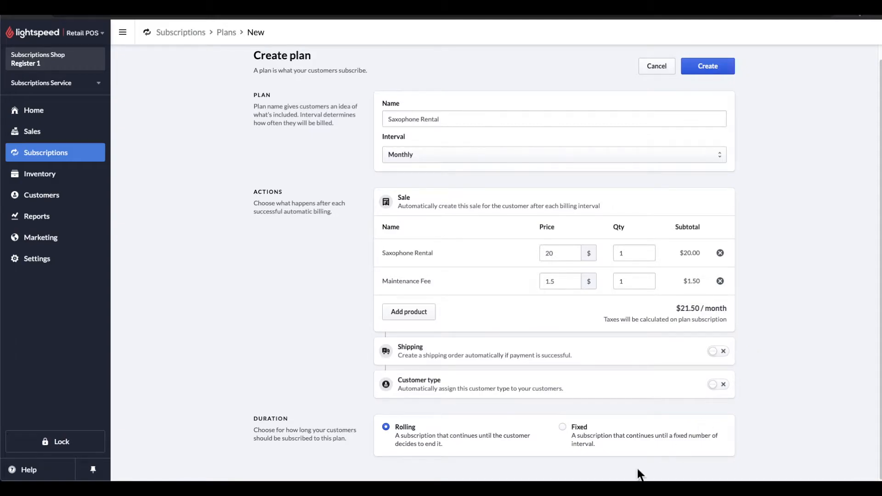
left_click_drag(254, 419, 279, 422)
left_click(306, 417)
Give the Saxophone Rental plan a fixed duration of 12 intervals and create the plan.
left_click(563, 428)
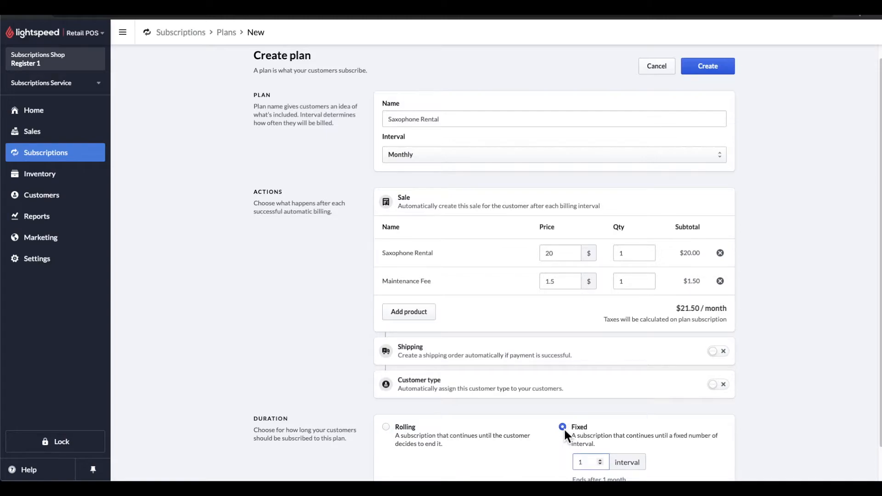
scroll(564, 429, "down", 1)
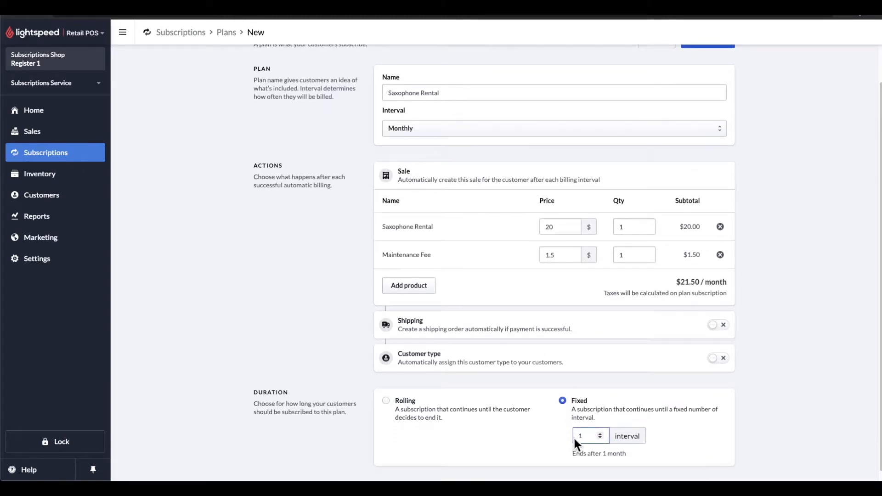
type("2")
left_click(674, 439)
scroll(675, 439, "up", 1)
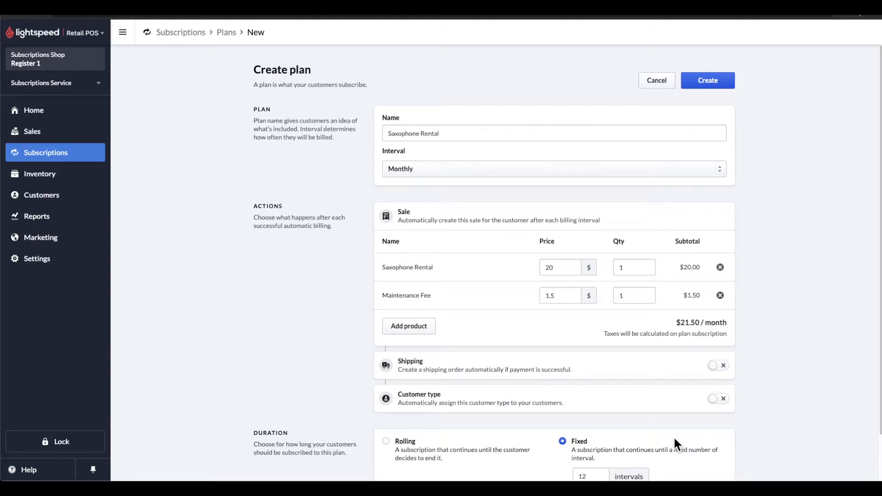
left_click(715, 86)
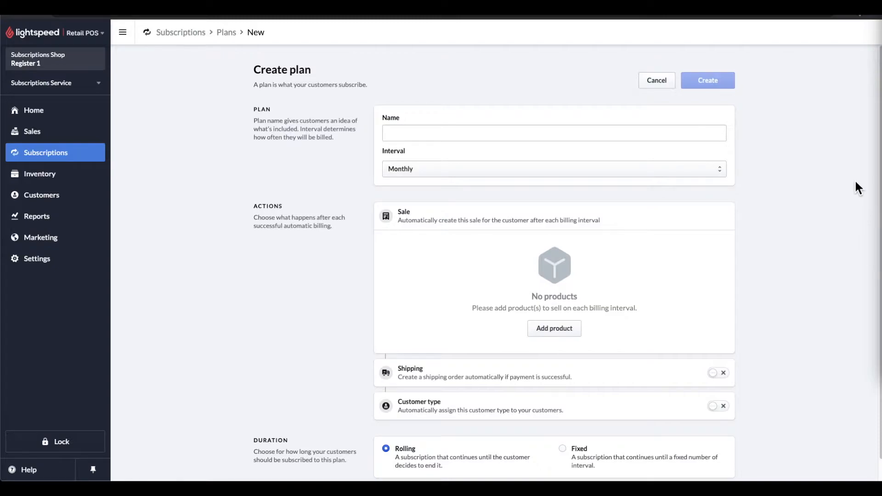
Name the new plan Membership Plan 1 Month and add the Club Membership 1 Month product to its sale.
left_click(639, 133)
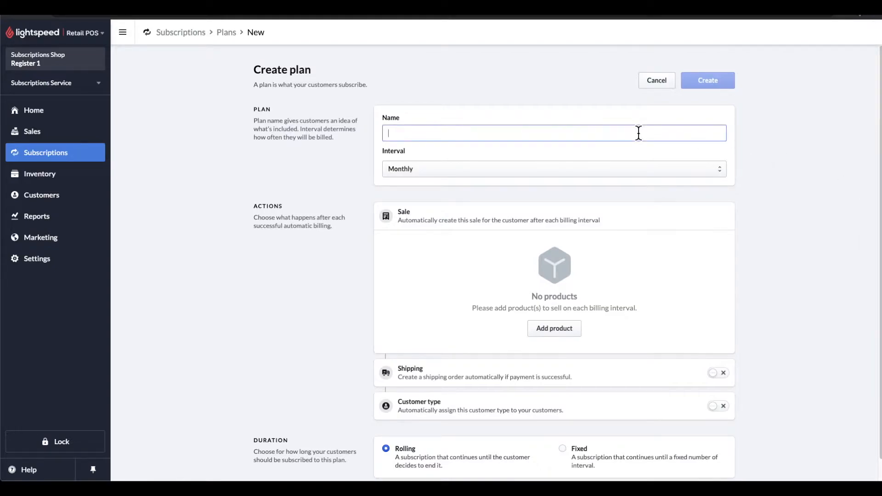
type("Membership Plan 1 Month")
left_click(542, 329)
type("mem")
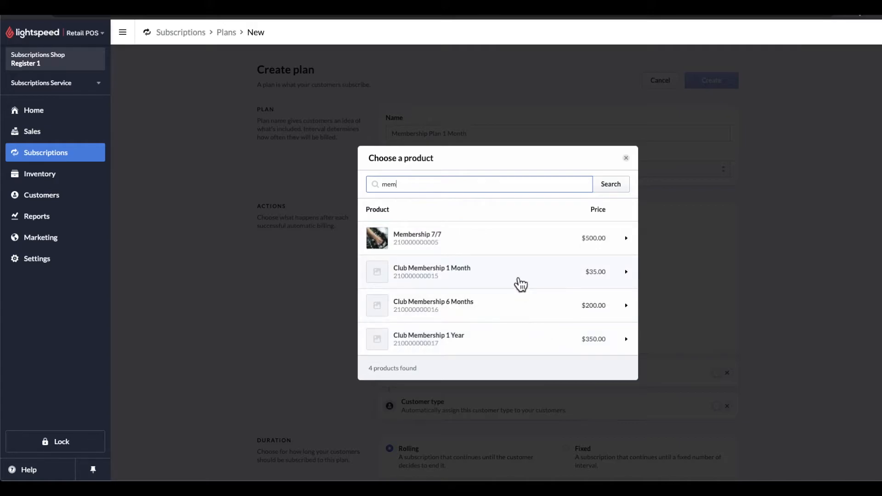
left_click(515, 276)
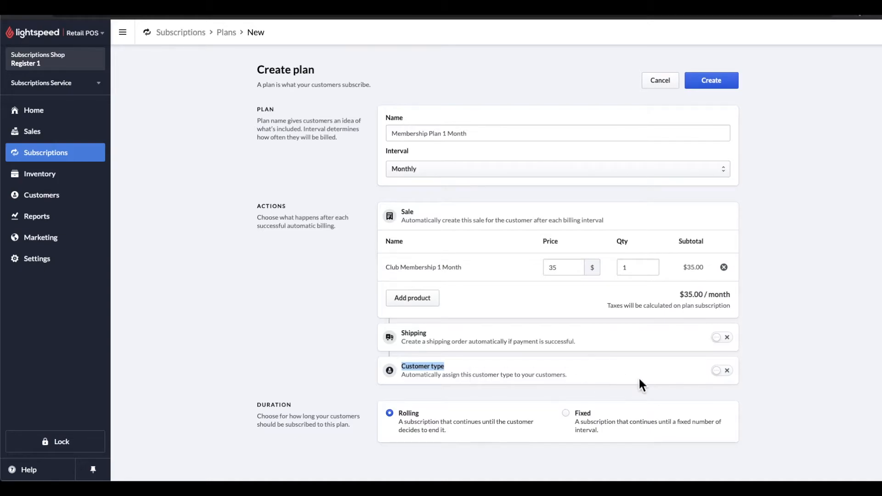
Enable automatic customer type assignment with Club Member and create the one-month membership plan.
left_click(725, 374)
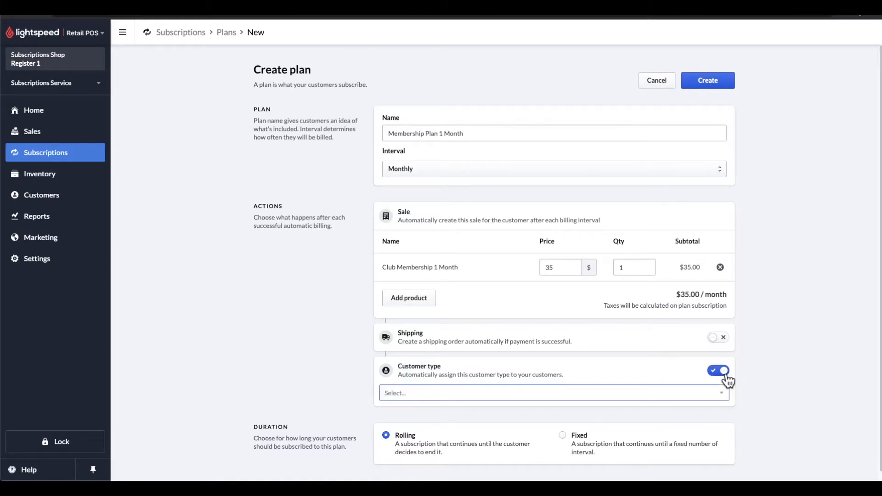
type("club")
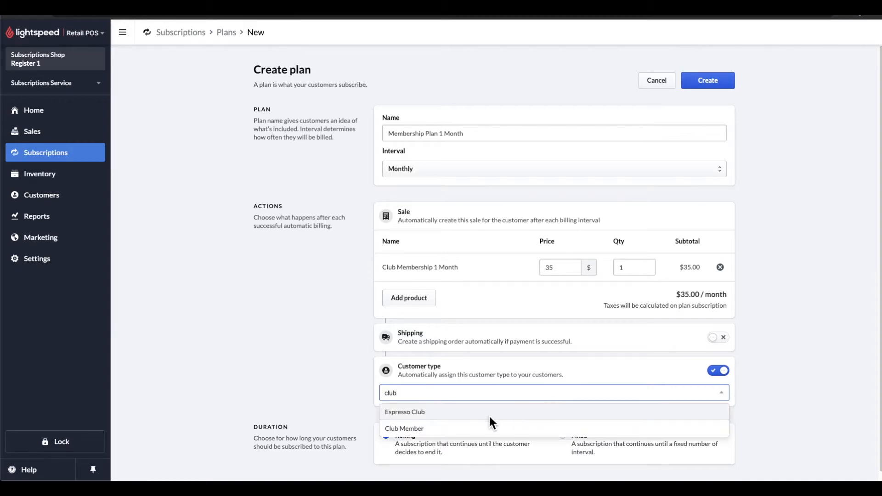
left_click(476, 429)
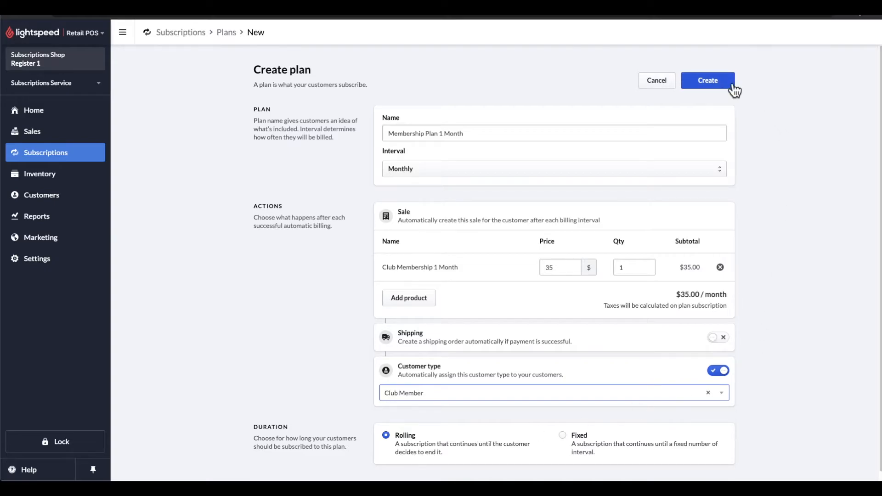
left_click(710, 80)
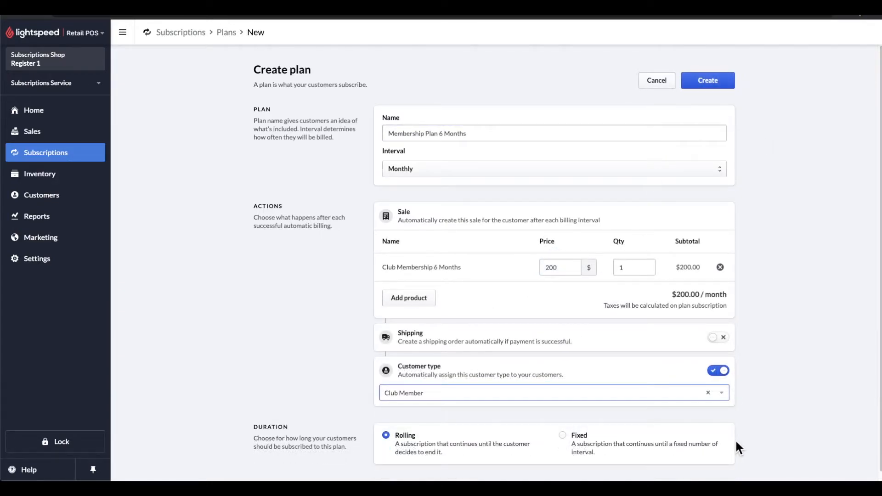
Set the Membership Plan 6 Months to a custom billing interval of every 6 months and create the plan.
left_click(597, 169)
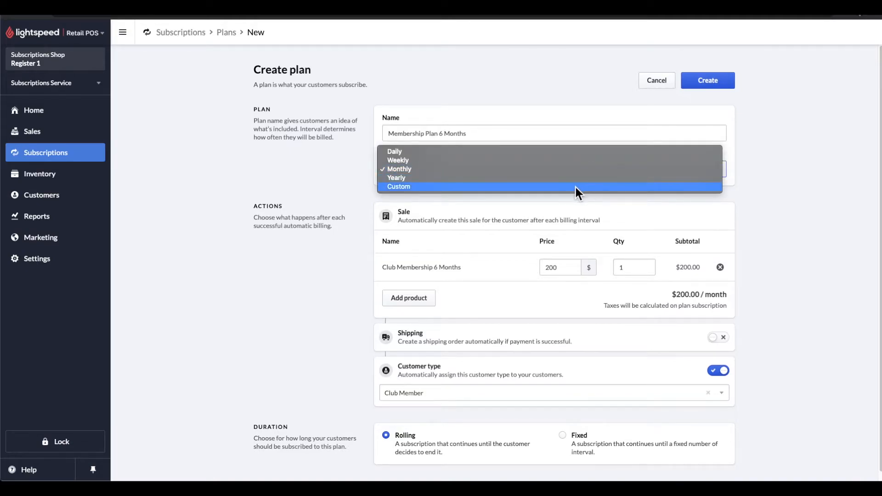
left_click(575, 187)
double_click(574, 174)
type("6")
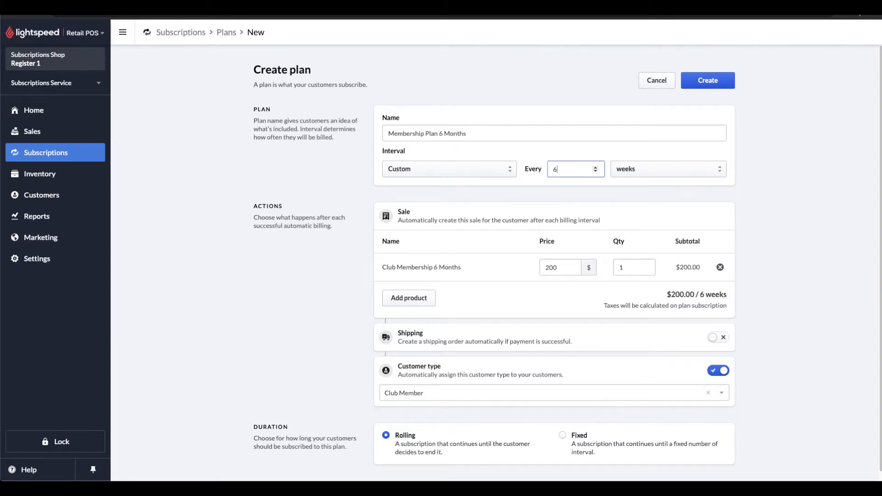
left_click(641, 175)
left_click(648, 179)
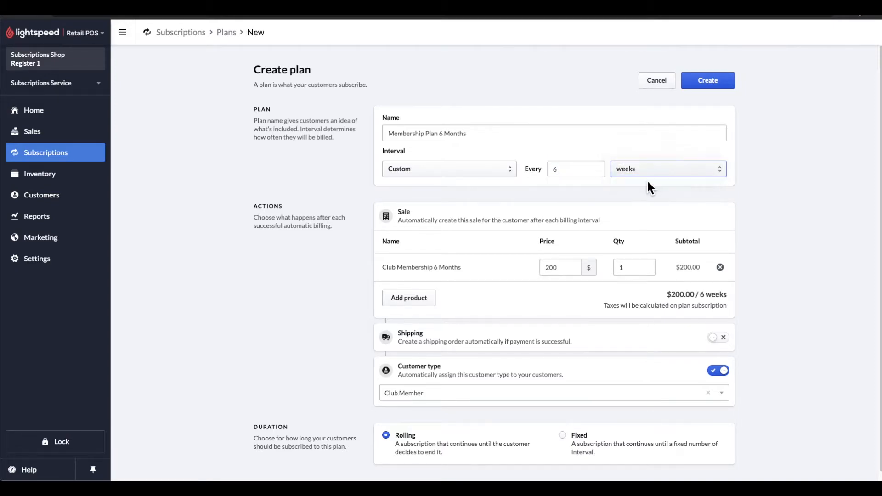
left_click(710, 83)
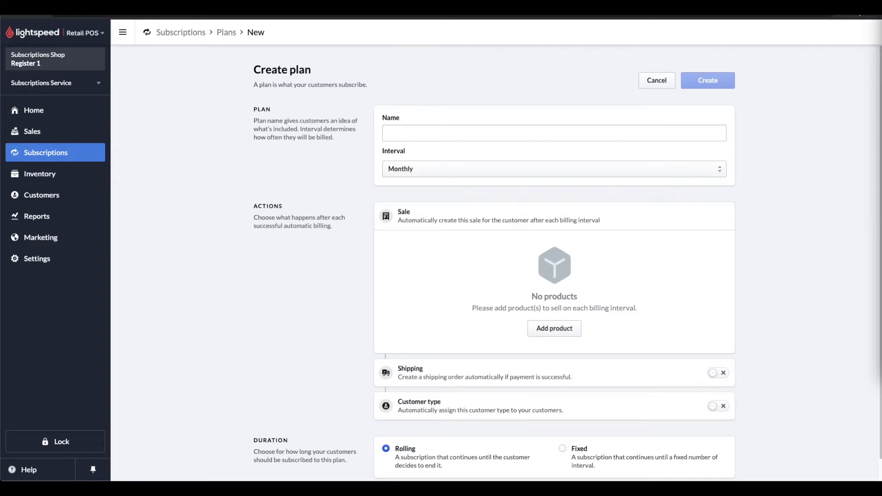
Name the new plan Pampered Pup Package and add the Premium Dog Food product to its recurring sale.
left_click(630, 134)
type("Pampered Pup Package")
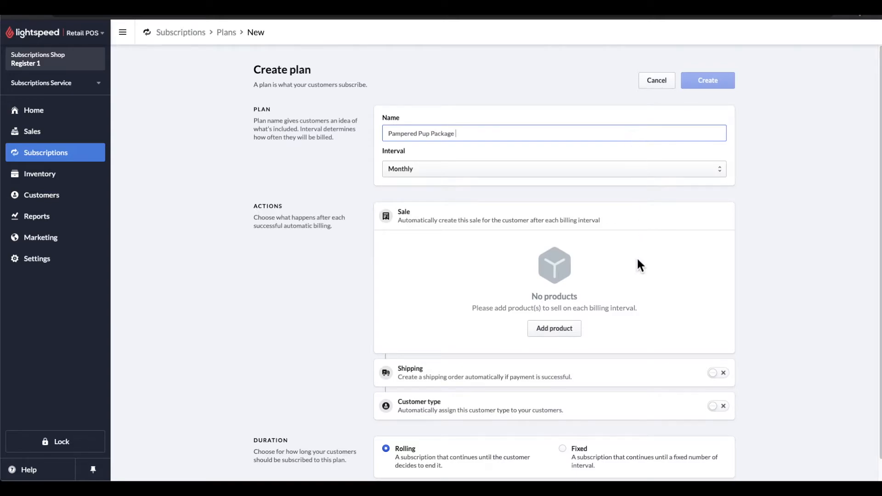
left_click(572, 331)
type("dog")
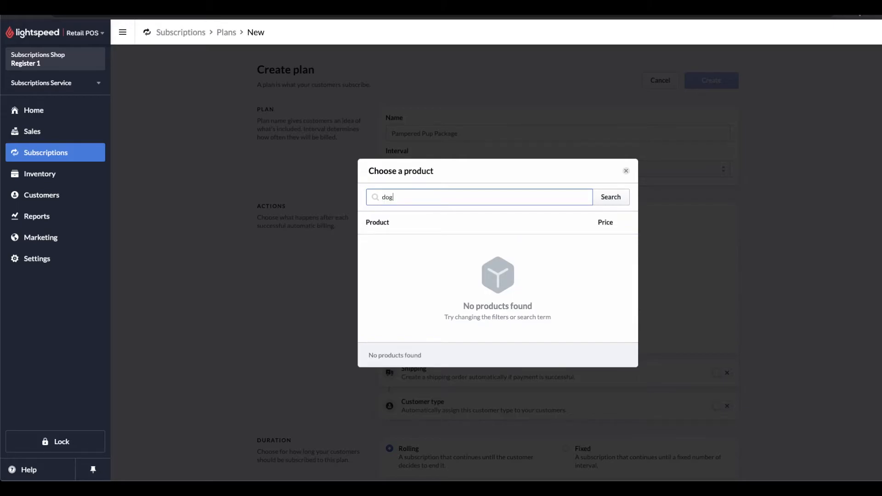
key("Return")
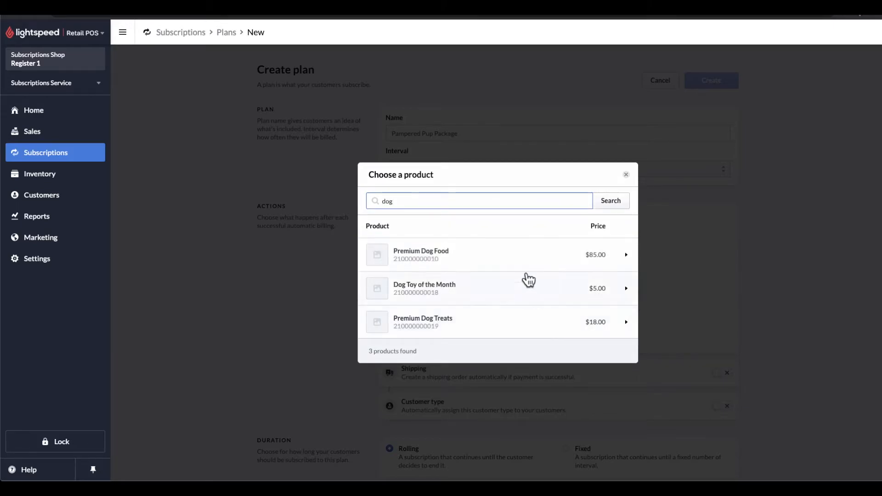
left_click(528, 270)
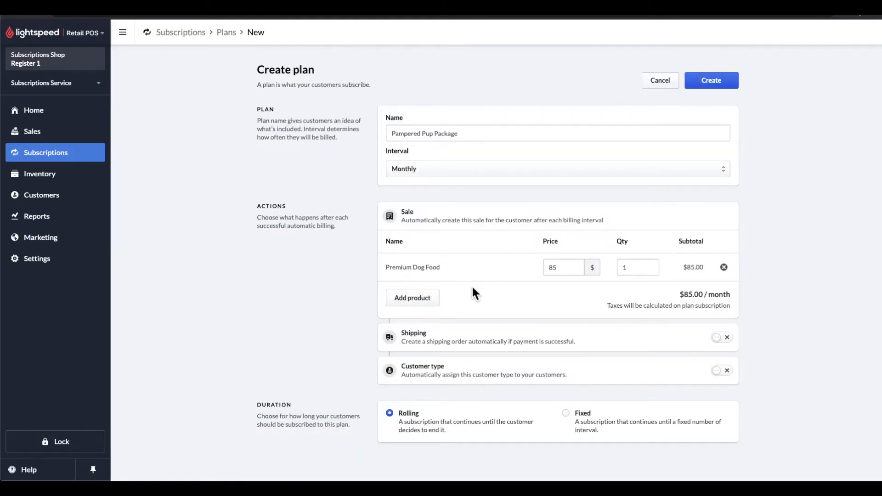
Add the Premium Dog Treats and Dog Toy of the Month products to the plan's recurring sale.
left_click(431, 303)
left_click(447, 330)
left_click(433, 332)
left_click(449, 289)
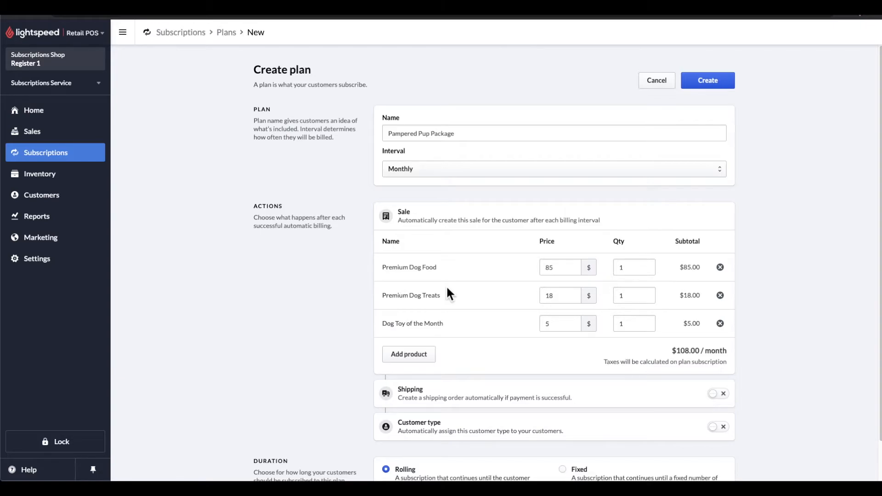
Set the Premium Dog Treats quantity to 2 and highlight the plan's monthly total.
double_click(634, 299)
type("2")
left_click(815, 318)
left_click_drag(670, 351, 728, 352)
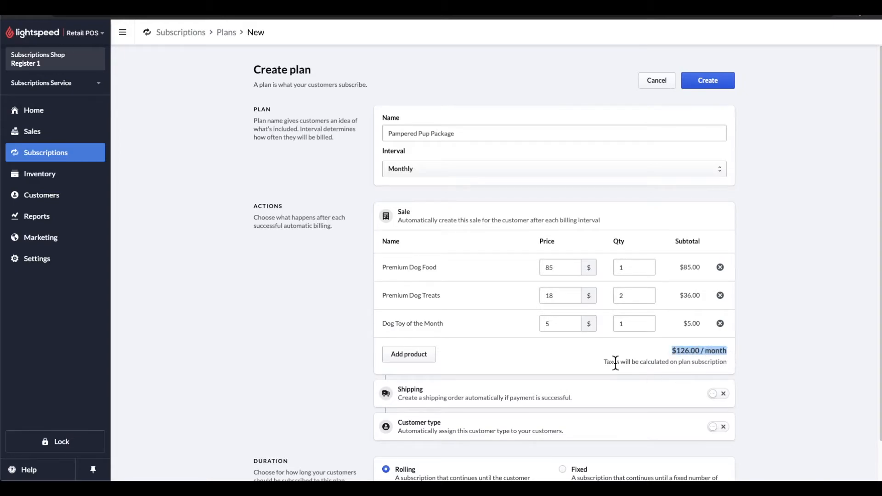
Set the plan price of Premium Dog Food to $74 and Premium Dog Treats to $10.
double_click(565, 268)
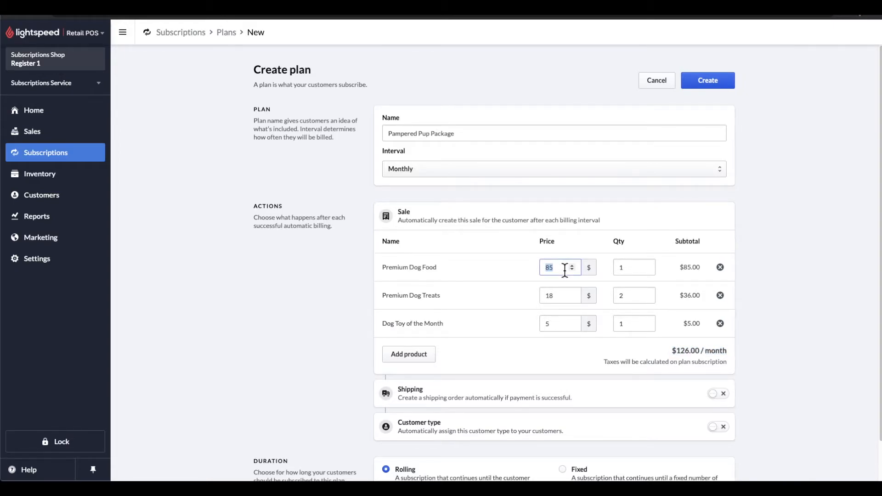
type("74")
double_click(561, 296)
type("10")
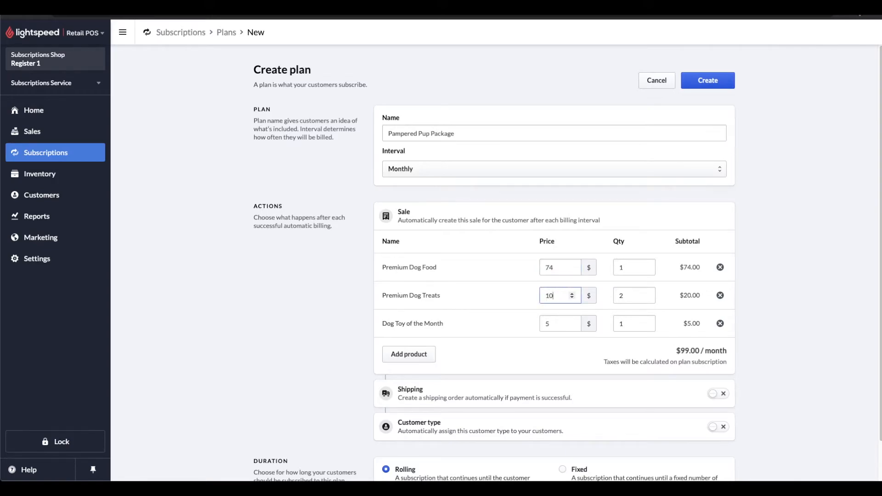
left_click(551, 323)
Enable automatic shipping orders for the Pampered Pup Package and create the plan.
scroll(617, 367, "down", 2)
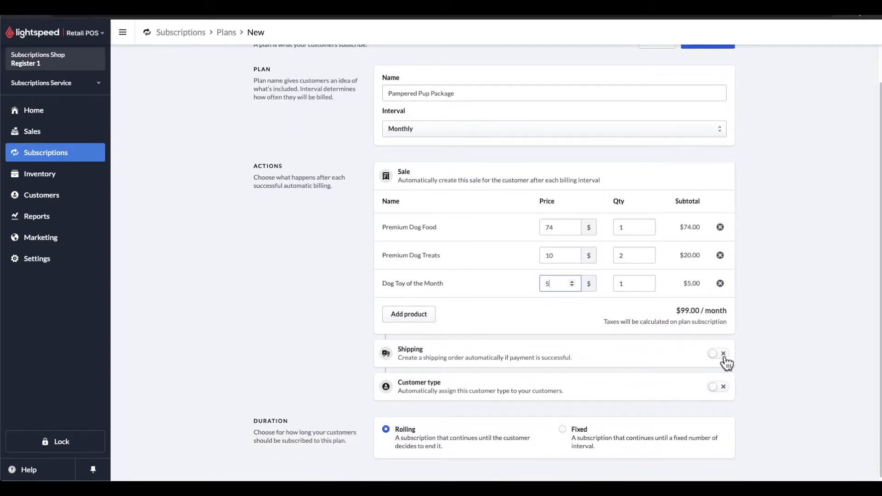
left_click(720, 353)
scroll(741, 339, "up", 1)
left_click(721, 79)
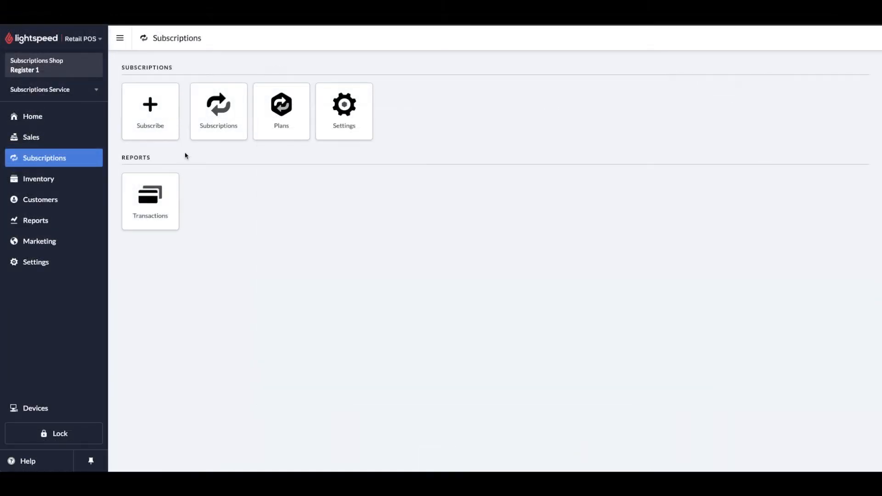
Start a new subscription, search for the customer by first name and assign the matching customer to it.
left_click(172, 136)
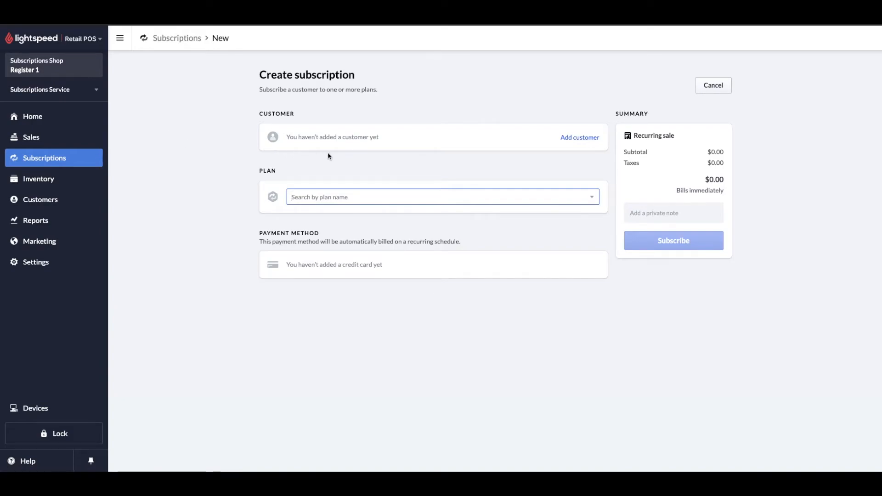
left_click(566, 138)
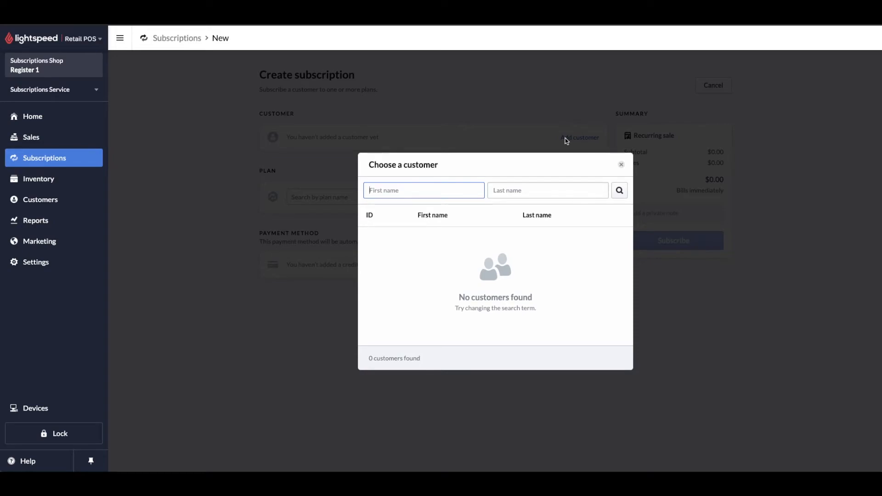
type("musthafa")
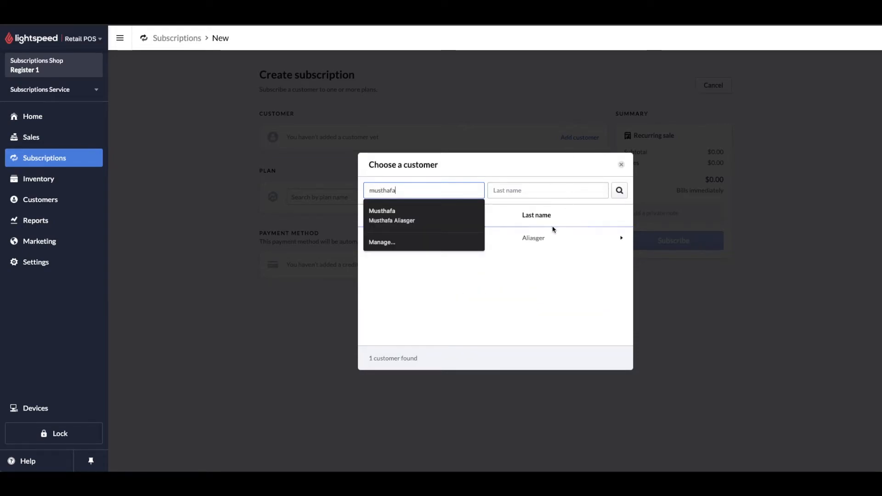
left_click(434, 241)
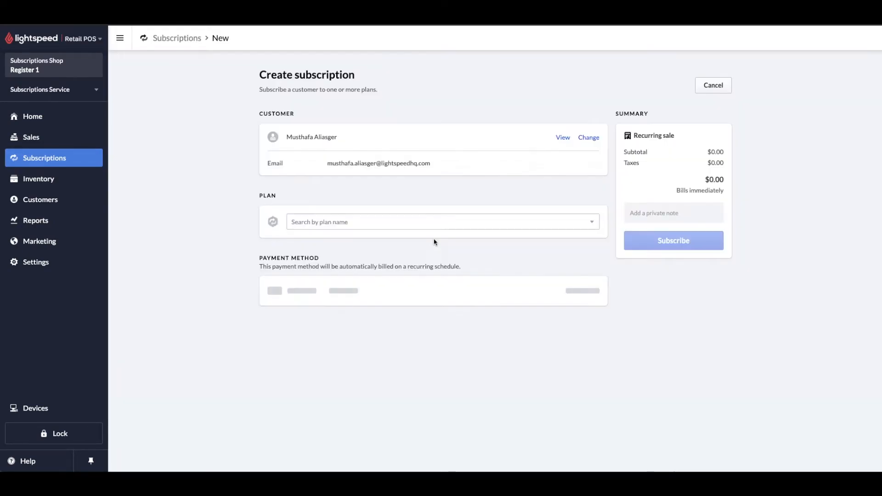
Search for "pamper" among the plans and select the Pampered Pup Package for the subscription.
left_click(359, 226)
type("pamper")
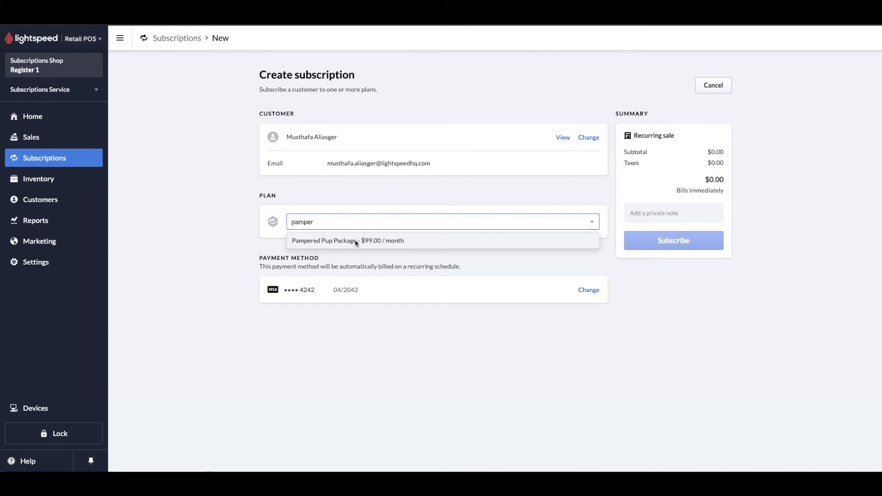
left_click(355, 241)
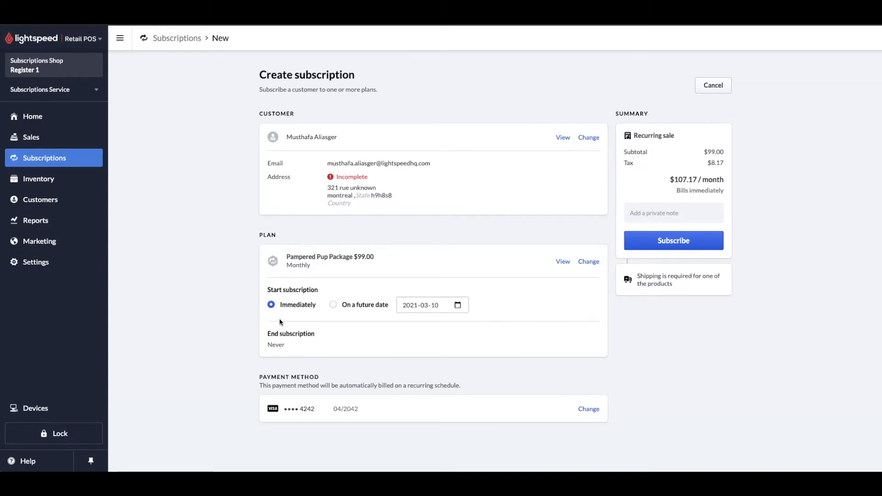
Schedule the subscription to start on the future date 2021-04-01.
left_click(333, 305)
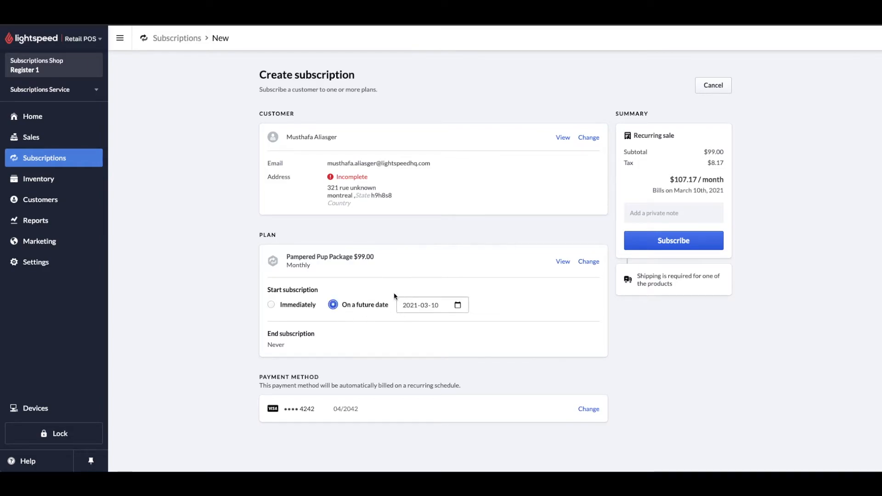
left_click(458, 306)
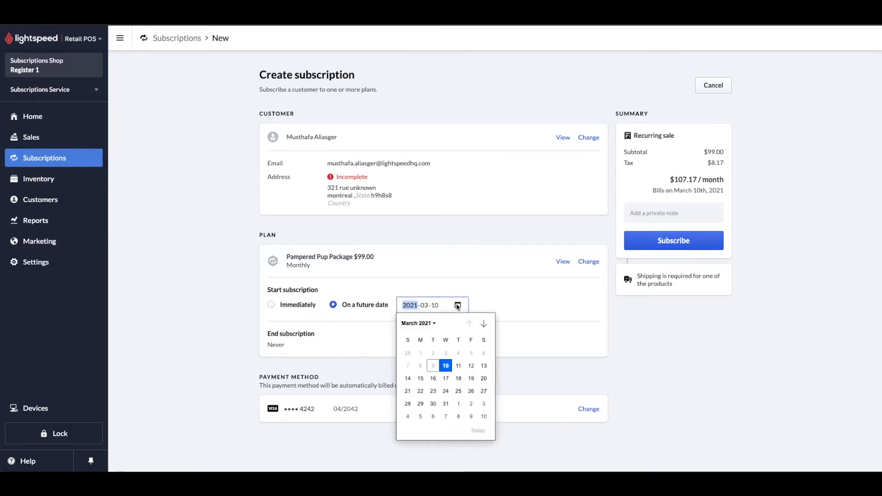
left_click(458, 404)
left_click(413, 358)
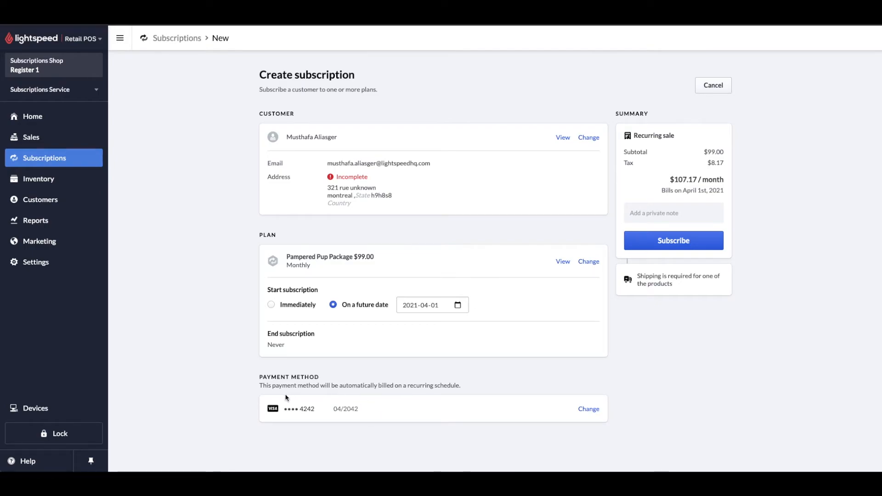
Choose a new card as the subscription's payment method and invite the customer to add their own card.
left_click(585, 412)
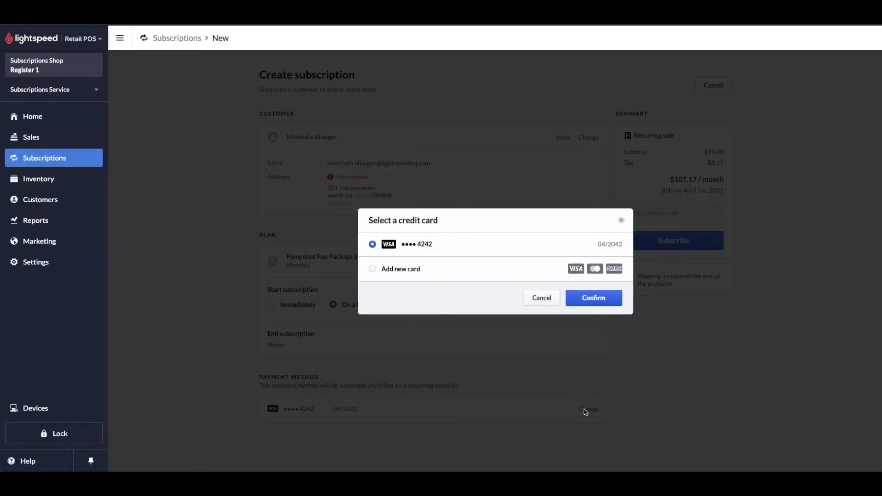
left_click(393, 271)
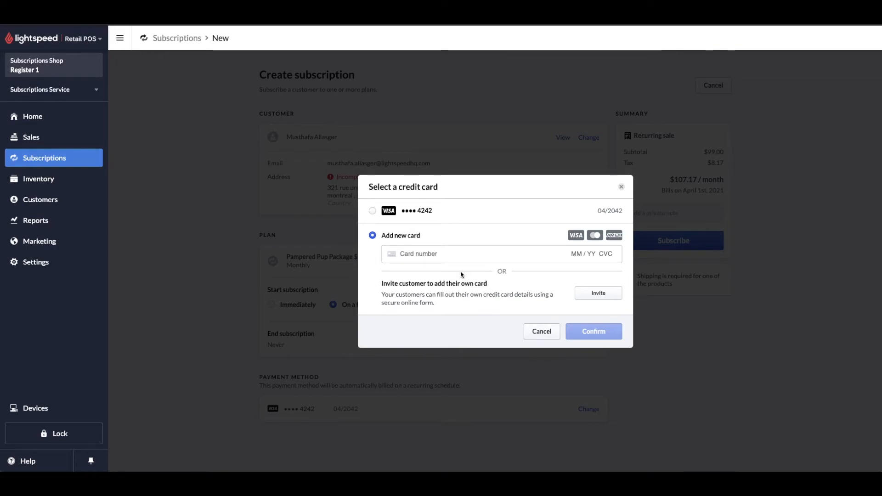
left_click(577, 295)
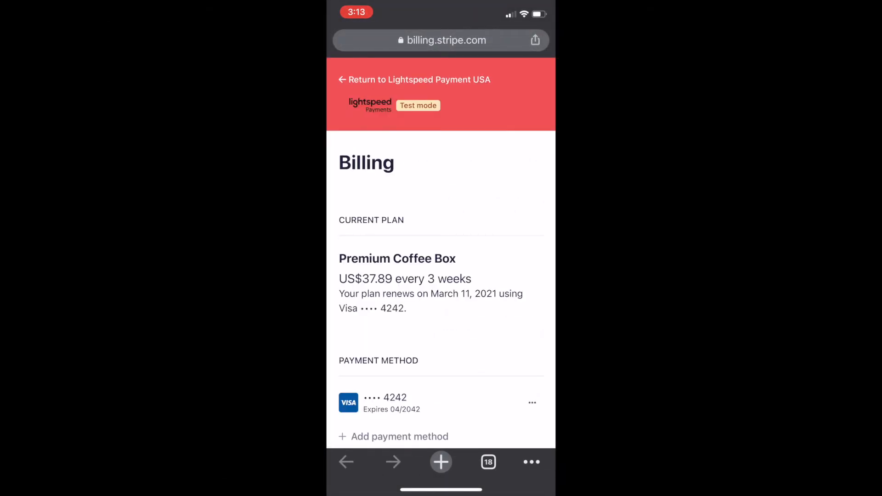
On the customer's mobile Stripe billing page, review the payment methods and open the form for adding a new one.
scroll(442, 252, "down", 5)
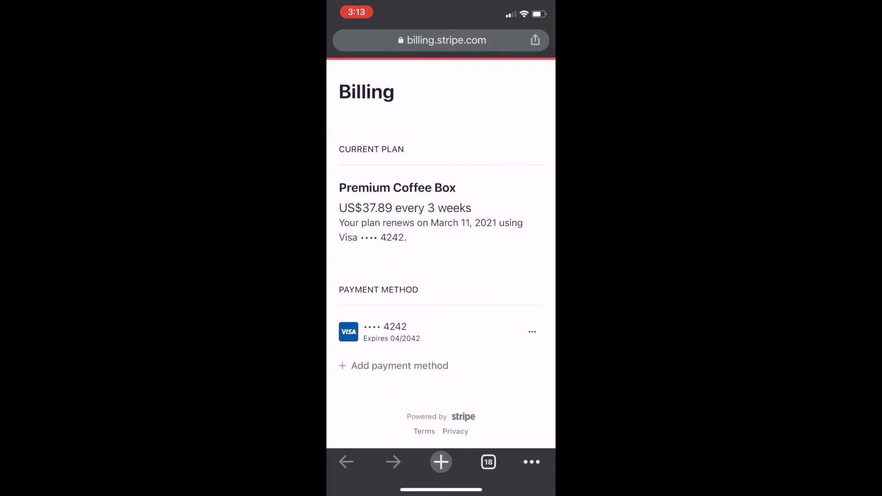
left_click(400, 366)
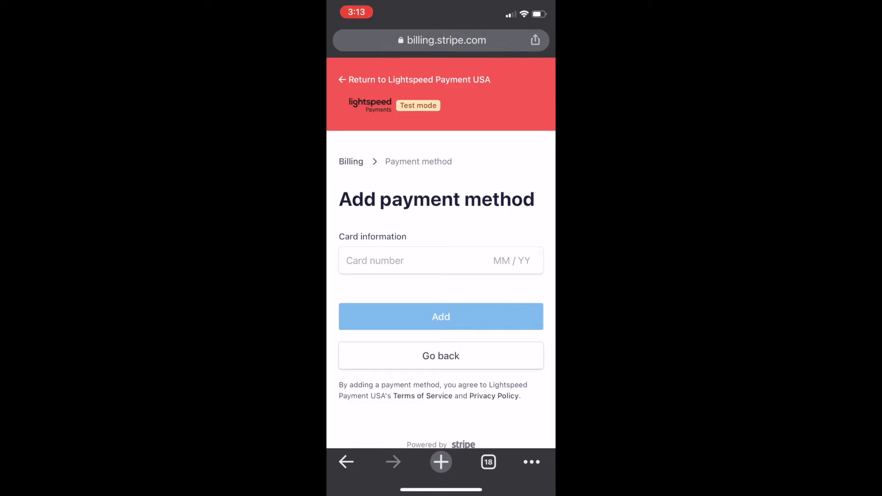
scroll(441, 255, "down", 2)
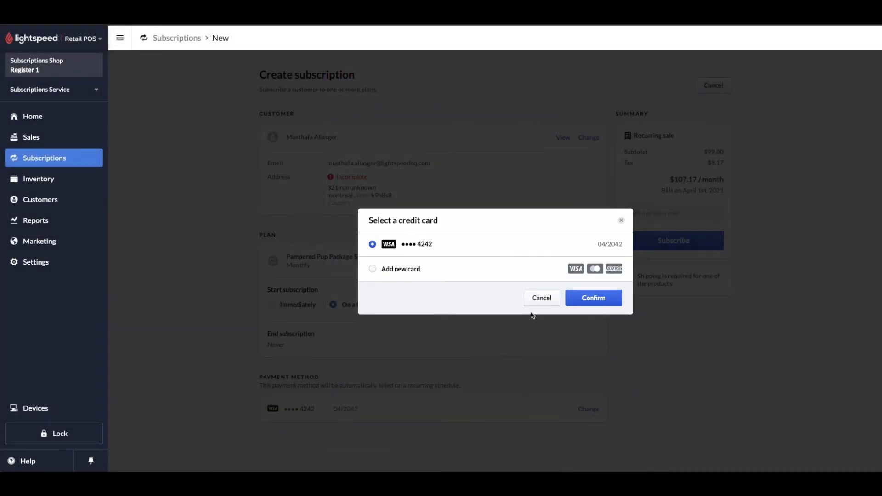
Confirm the saved Visa card as the payment method and subscribe the customer to the plan.
left_click(599, 299)
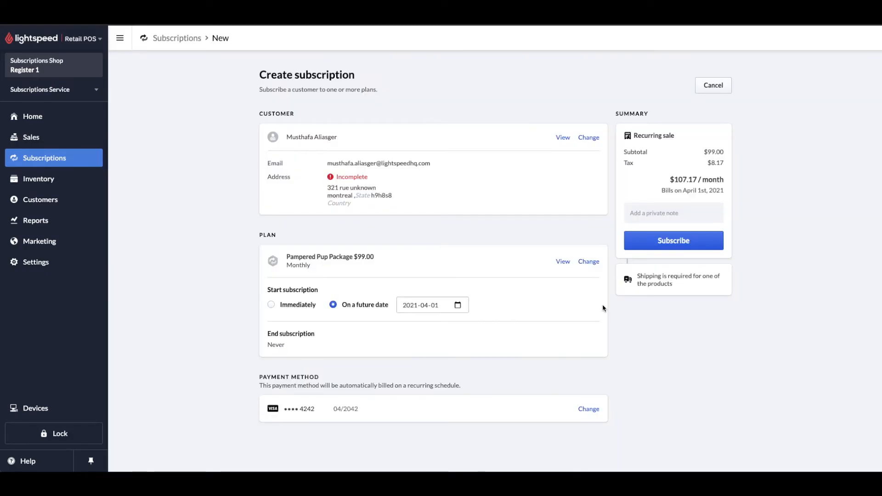
left_click(695, 242)
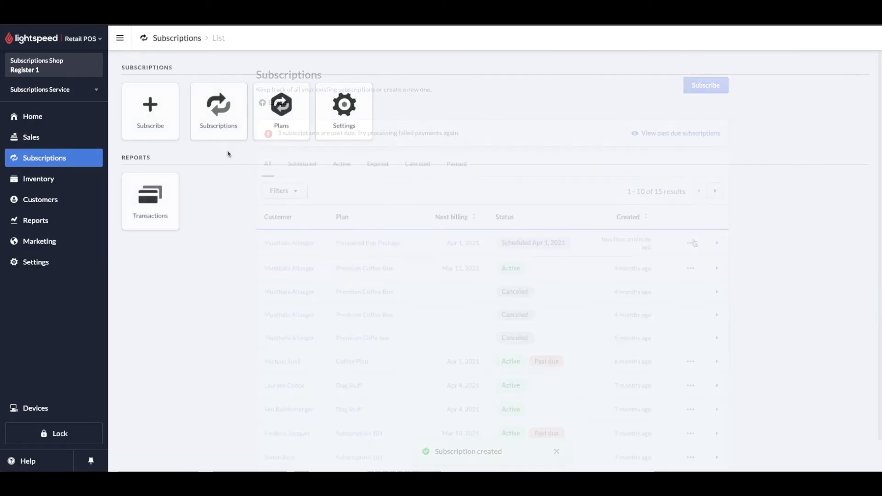
Open the list of existing subscriptions, look through it and show only the past due subscriptions.
left_click(237, 136)
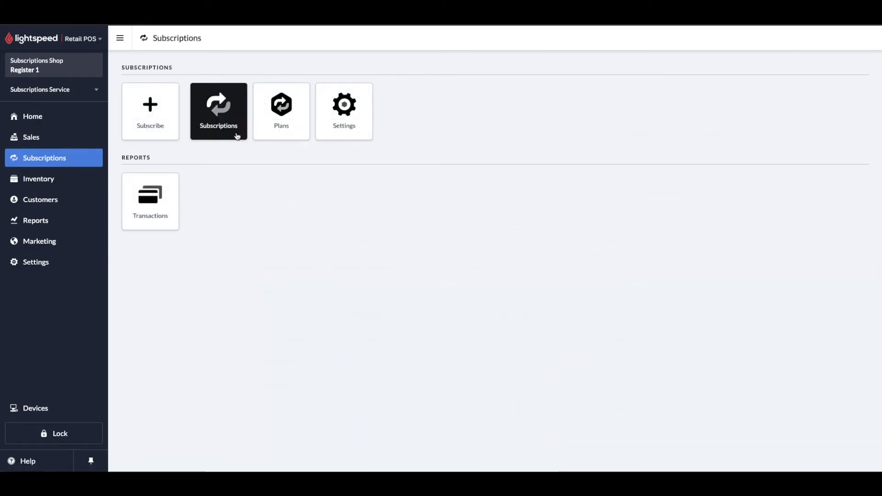
scroll(214, 222, "down", 1)
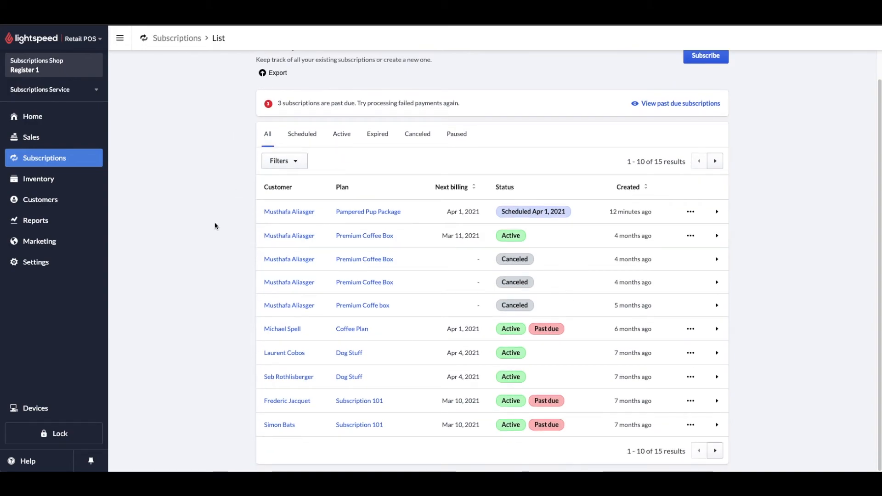
scroll(218, 227, "up", 1)
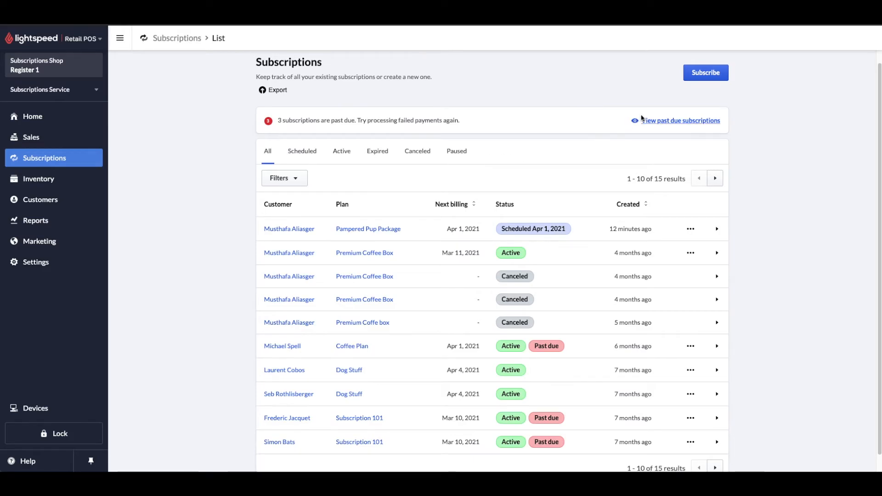
left_click(712, 121)
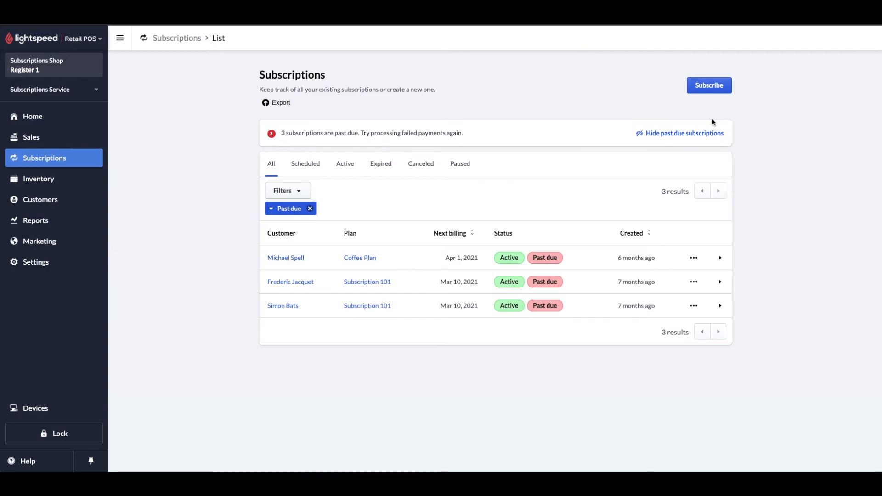
Open the past due Coffee Plan subscription and review the failed payment of its March 1st, 2021 sale.
left_click(718, 259)
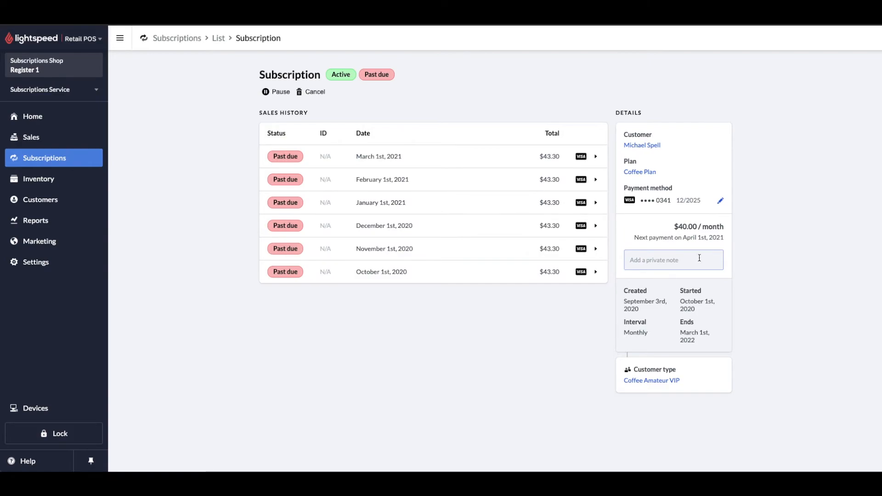
left_click(595, 158)
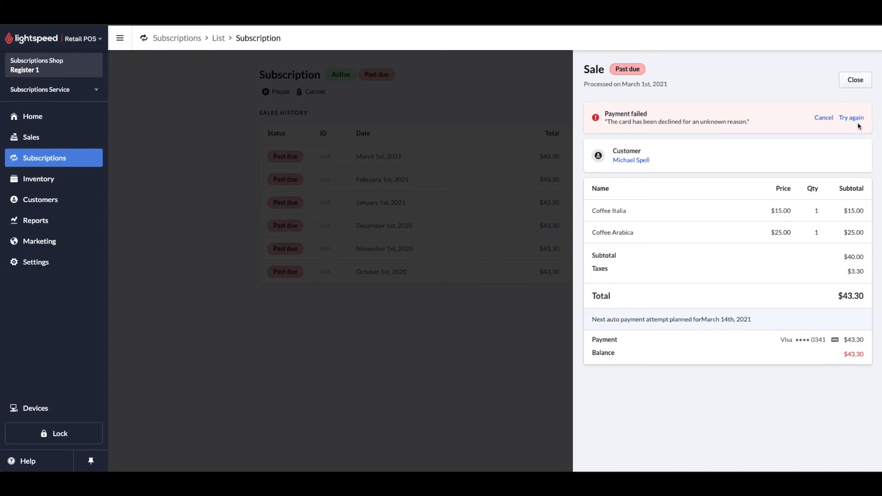
left_click(857, 81)
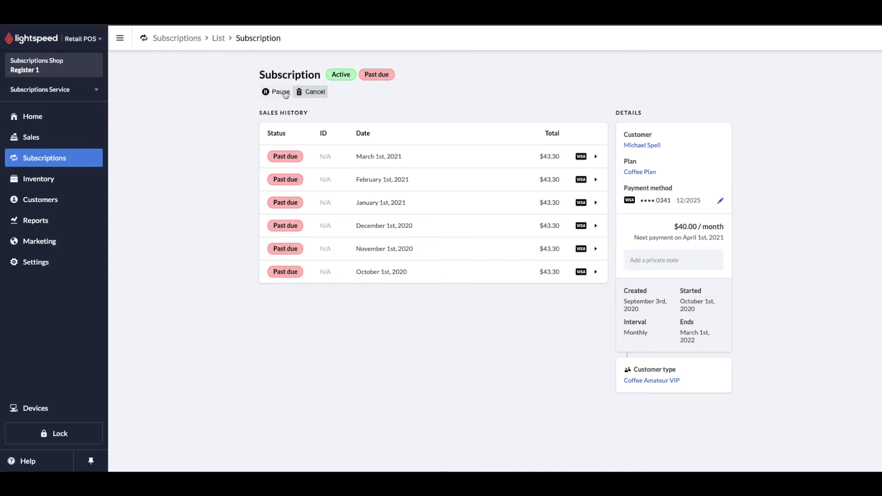
Return to the full subscriptions list and filter it by next billing date to this month, 2021-03-01 to 2021-03-31.
left_click(218, 38)
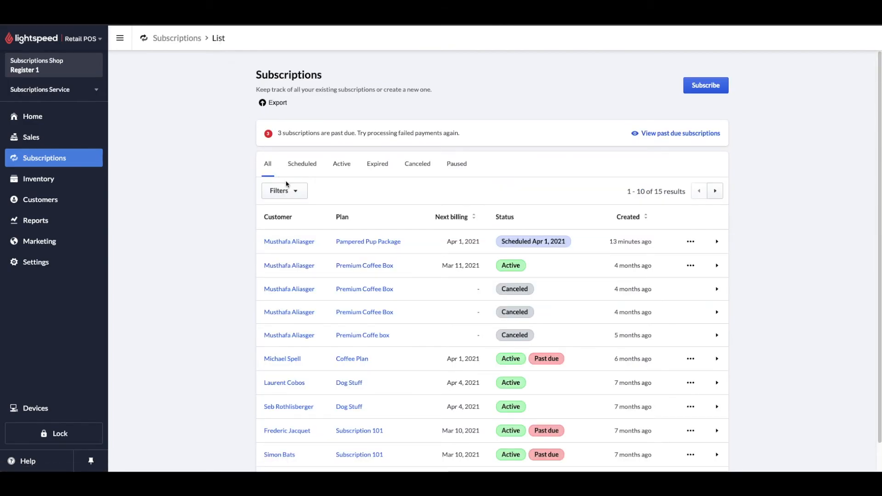
left_click(297, 192)
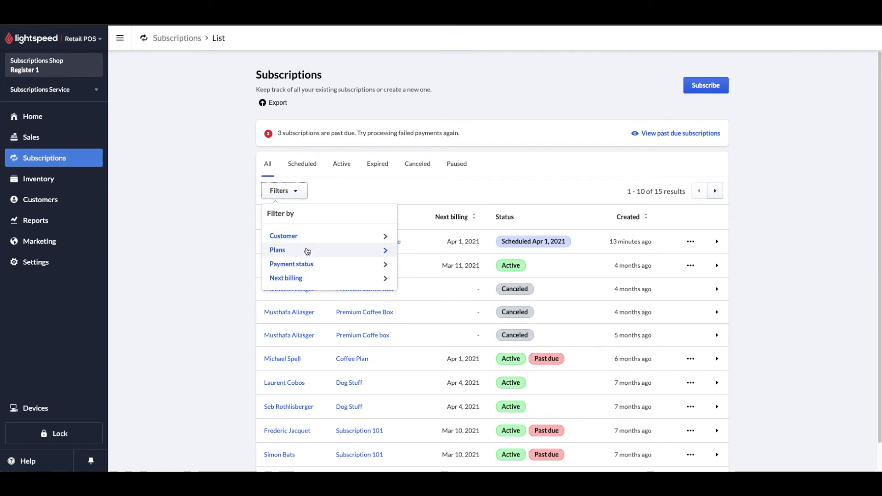
left_click(320, 284)
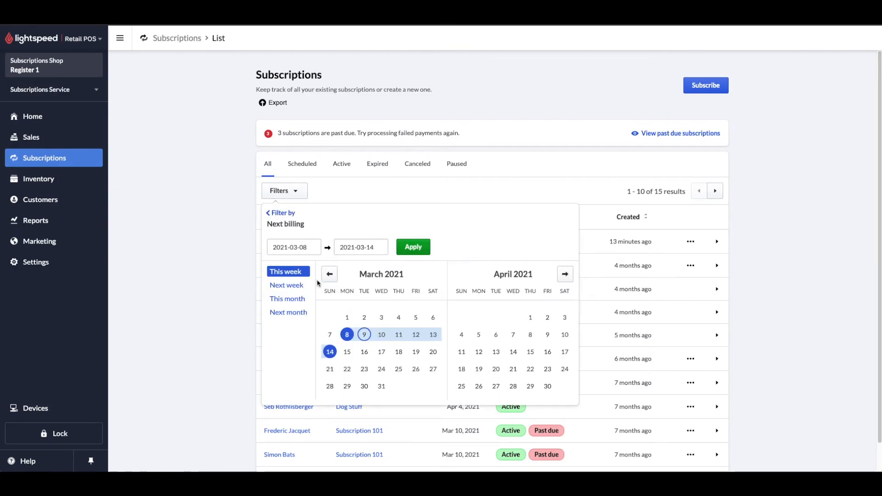
left_click(297, 304)
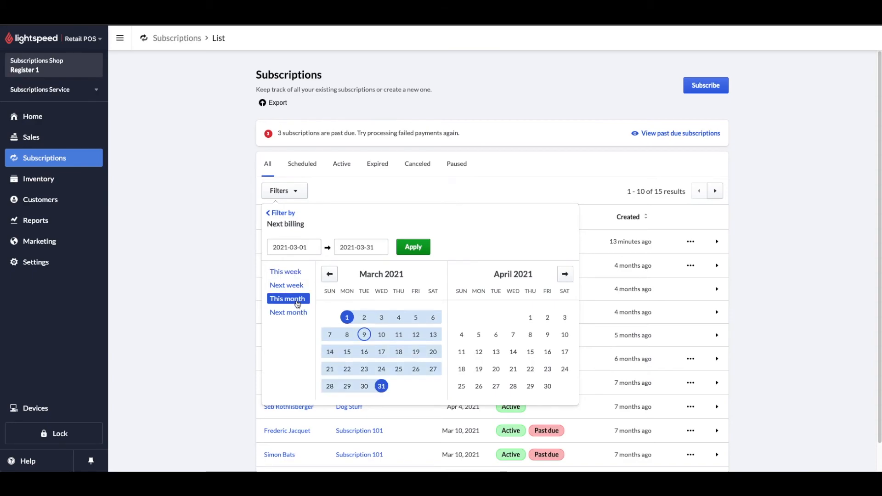
left_click(414, 247)
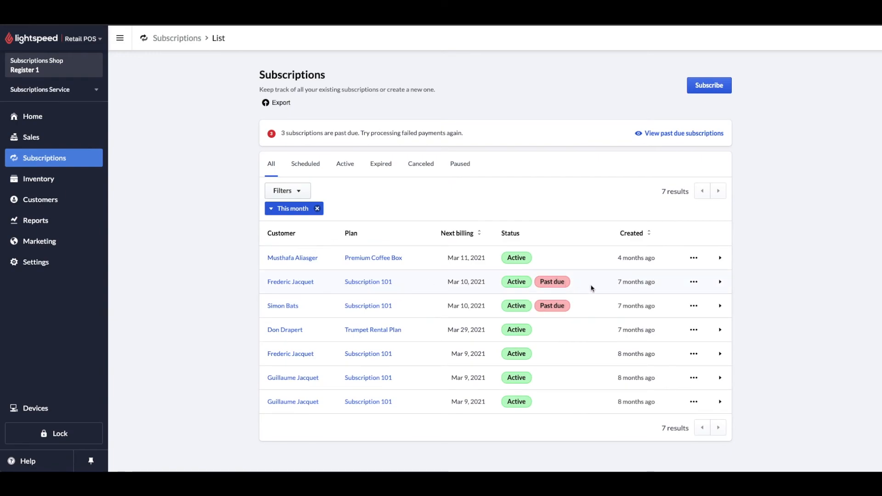
Open the active Trumpet Rental Plan subscription and view the details of its February 28th, 2021 sale.
left_click(720, 330)
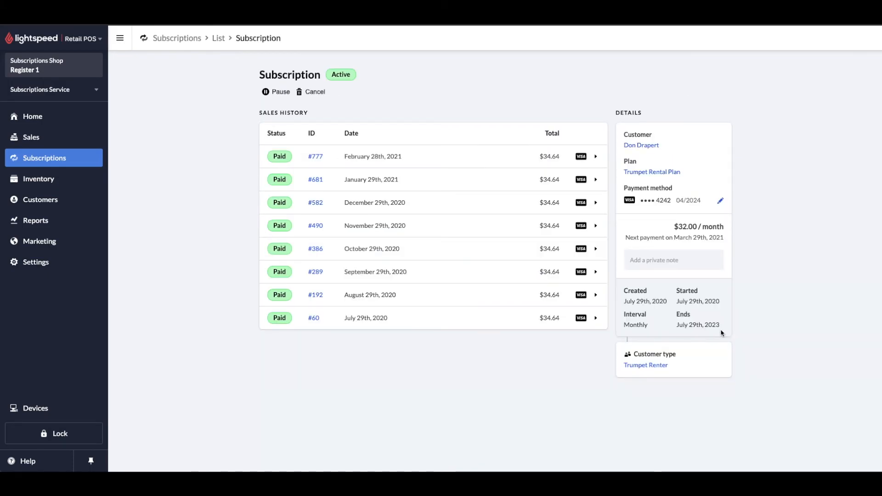
left_click(596, 157)
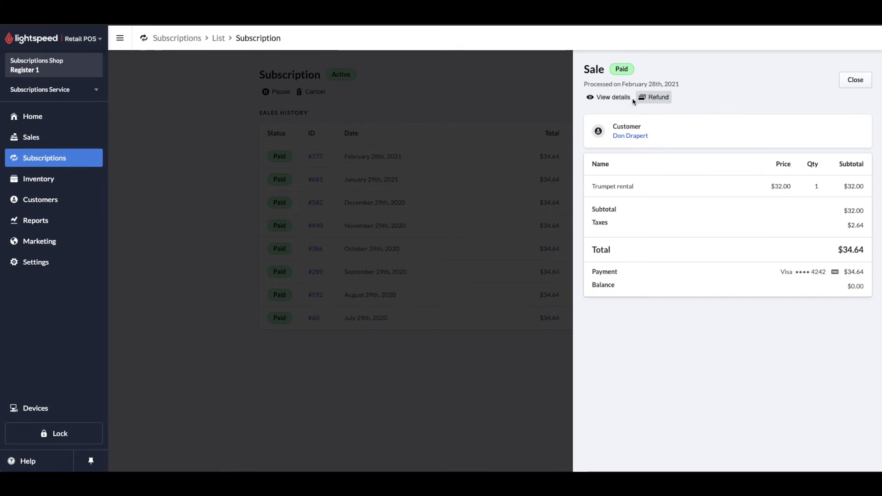
left_click(614, 98)
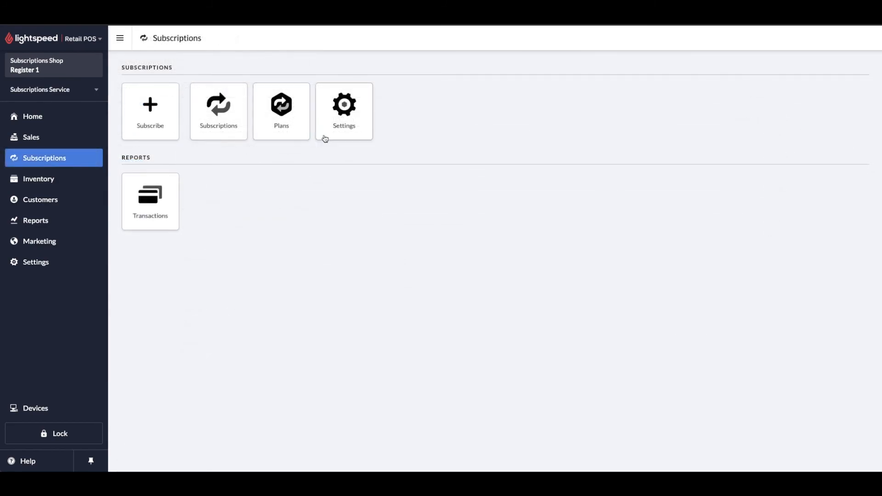
Check the subscription settings for subscriber notifications and return to the Subscriptions overview.
left_click(350, 131)
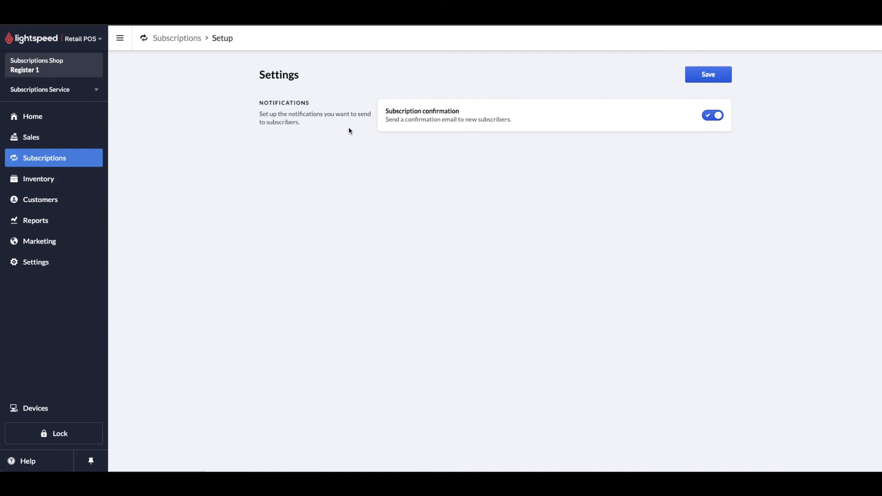
left_click(180, 38)
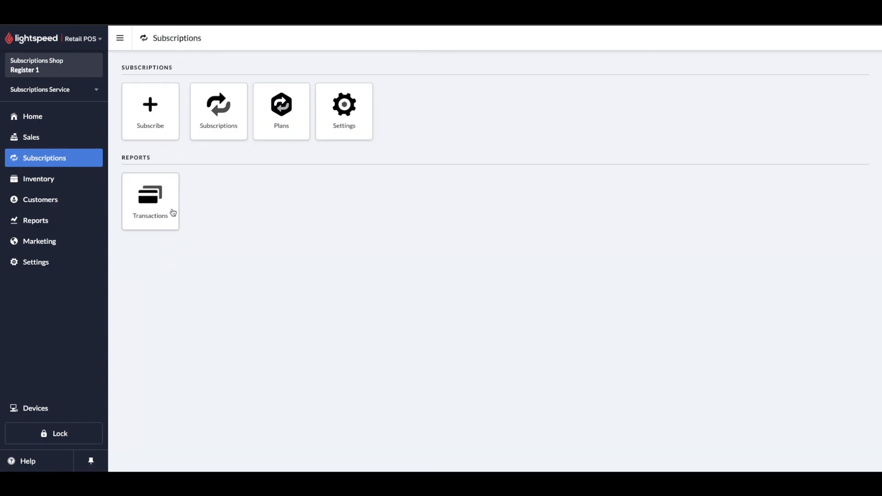
Show the subscription transactions report for the last 30 days and review the sale behind the most recent transaction.
left_click(175, 227)
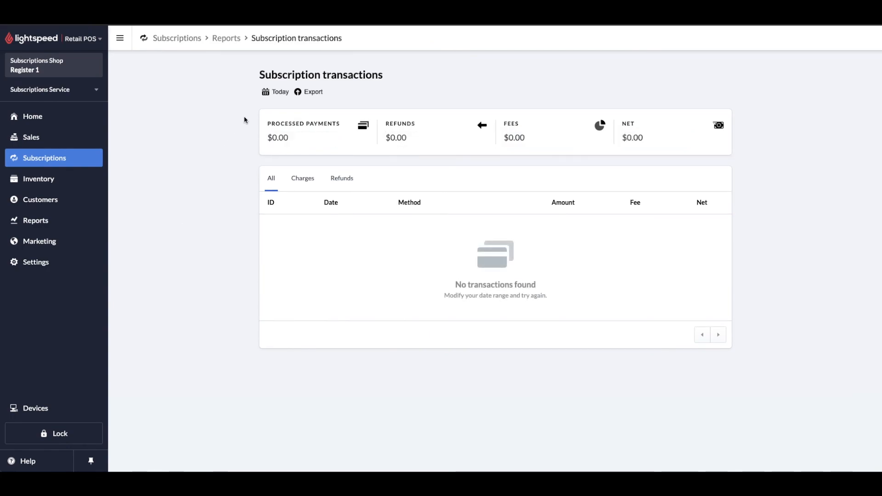
left_click(275, 92)
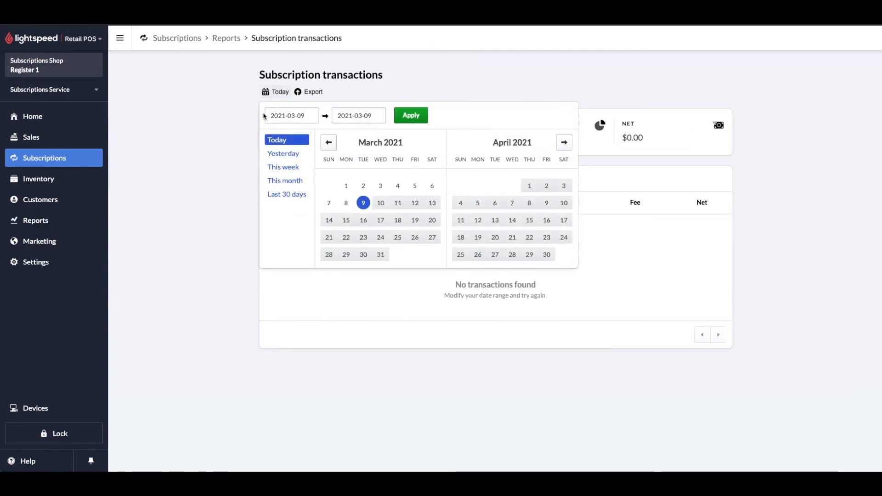
left_click(286, 194)
left_click(399, 117)
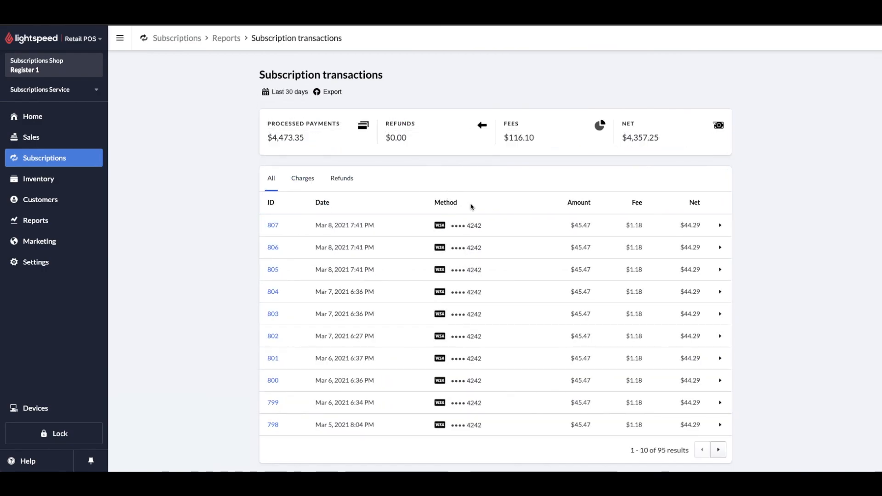
left_click(720, 227)
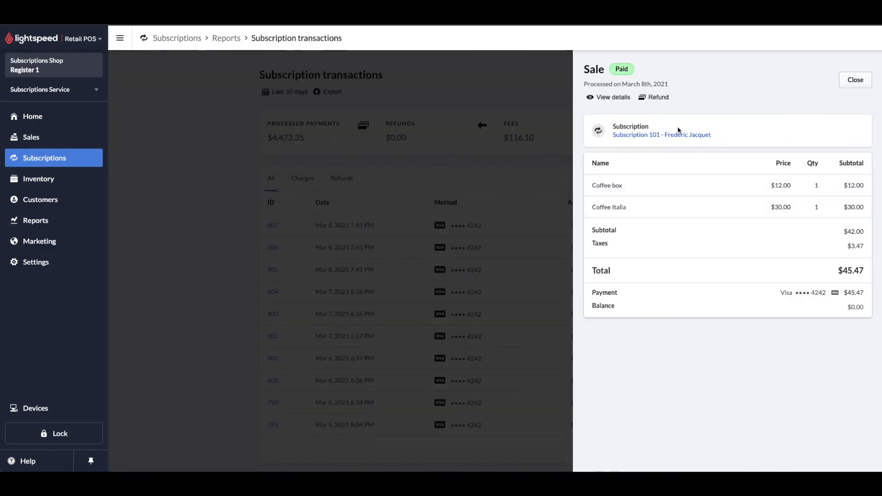
key("Escape")
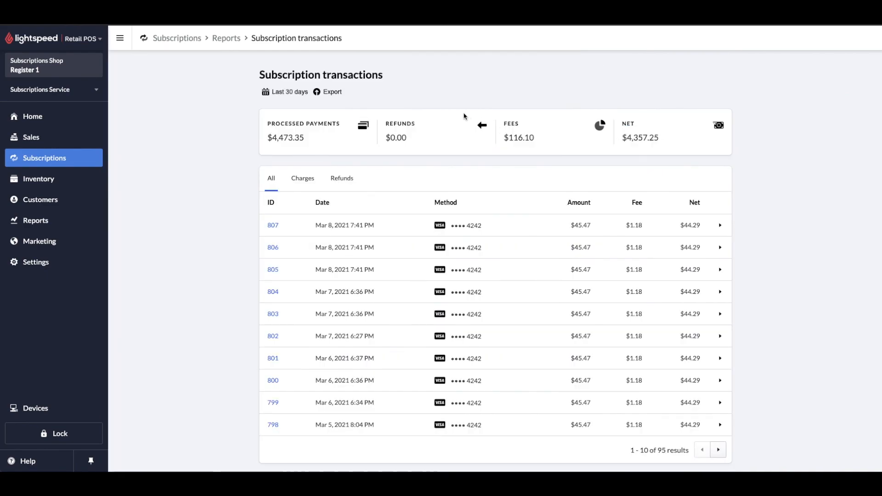